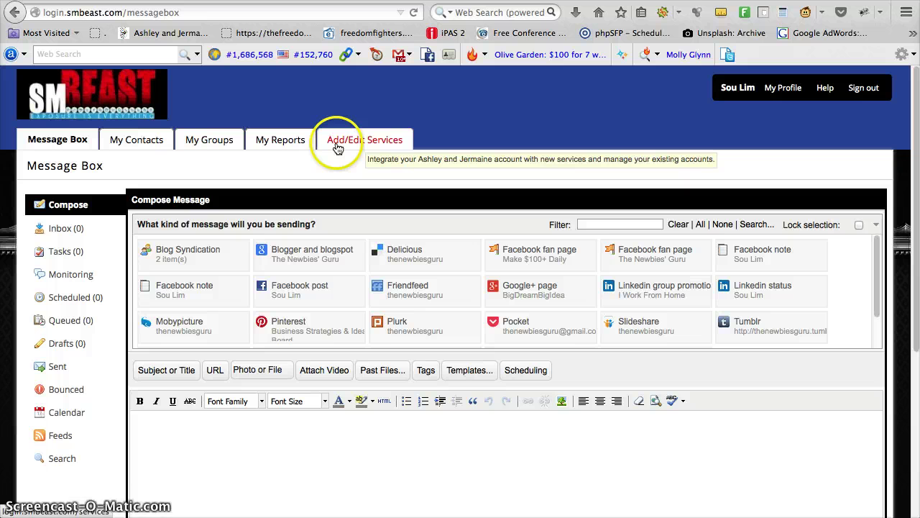
- Find the self-hosted Wordpress entry among the blog publishing services and start adding it as a new service
{"action": "left_click", "coordinate": [343, 144]}
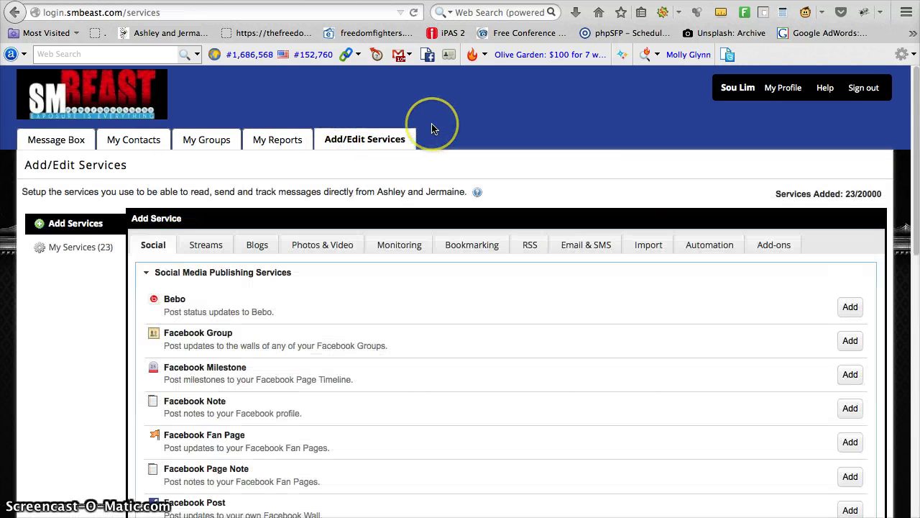
{"action": "left_click", "coordinate": [257, 248]}
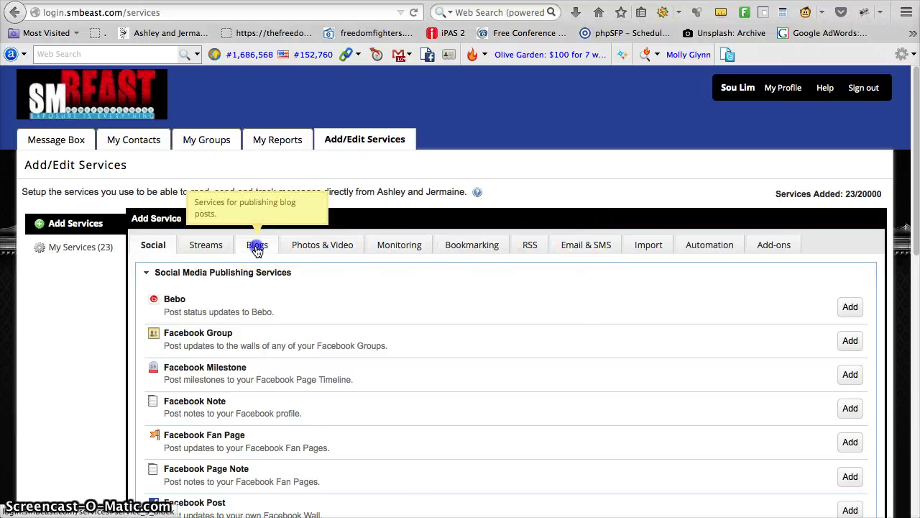
{"action": "scroll", "coordinate": [503, 298], "scroll_direction": "down", "scroll_amount": 5}
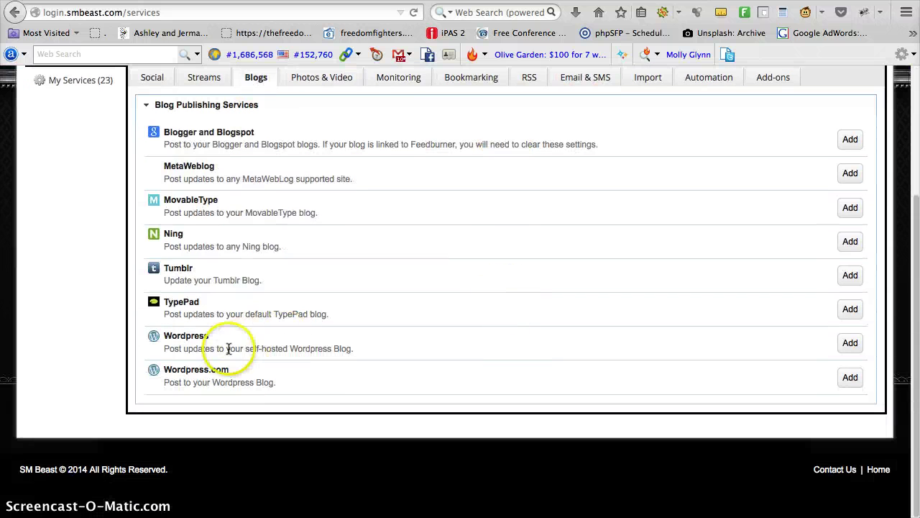
{"action": "left_click_drag", "start_coordinate": [227, 349], "coordinate": [303, 361]}
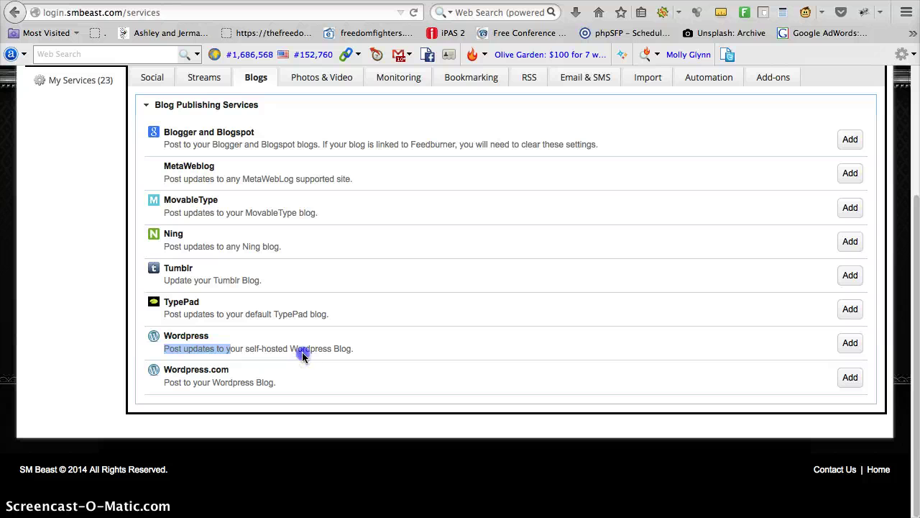
{"action": "left_click_drag", "start_coordinate": [245, 348], "coordinate": [300, 350]}
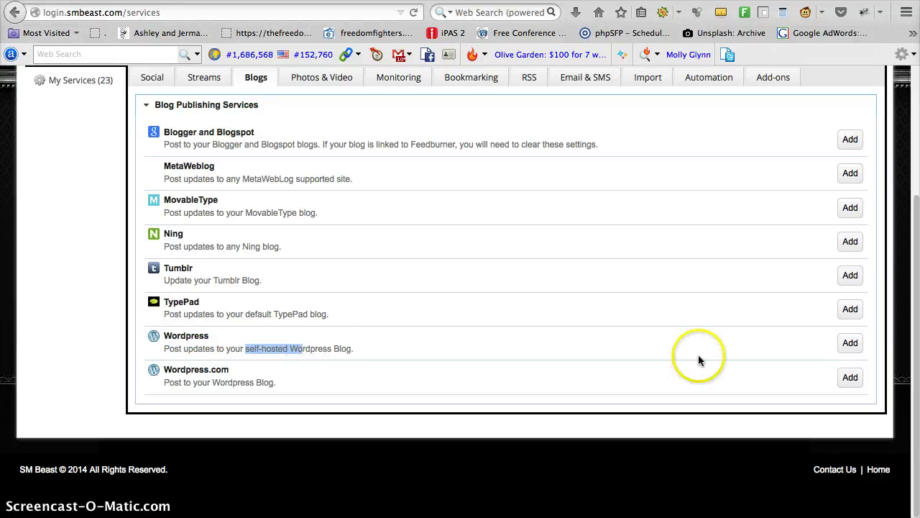
{"action": "left_click", "coordinate": [850, 344]}
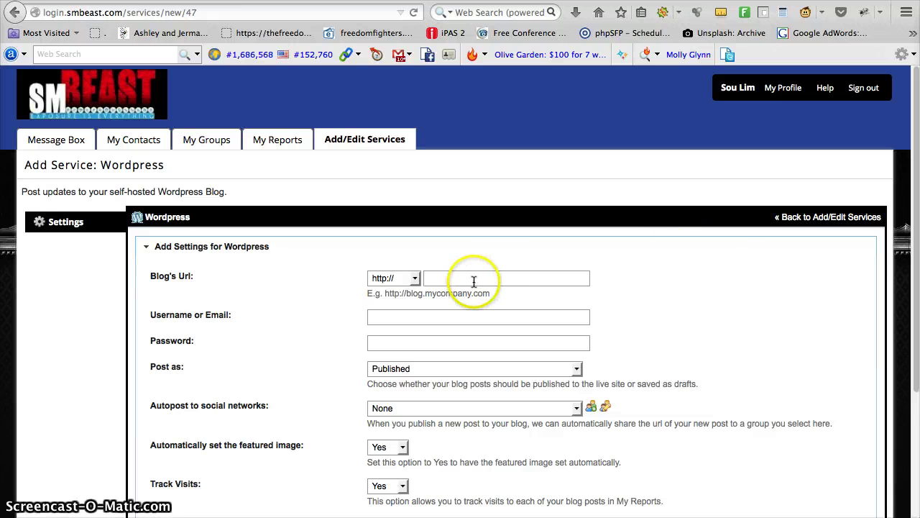
{"action": "left_click", "coordinate": [454, 277]}
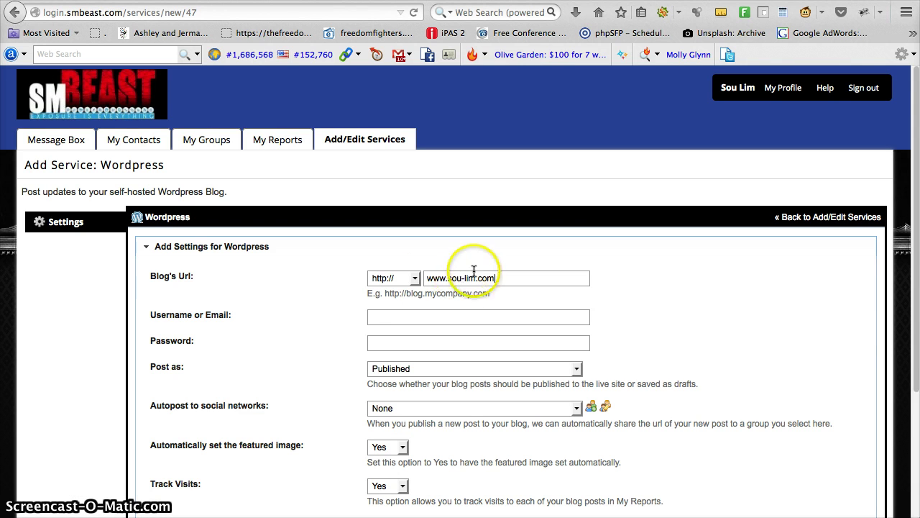
{"action": "left_click_drag", "start_coordinate": [165, 276], "coordinate": [494, 284]}
{"action": "left_click", "coordinate": [495, 284]}
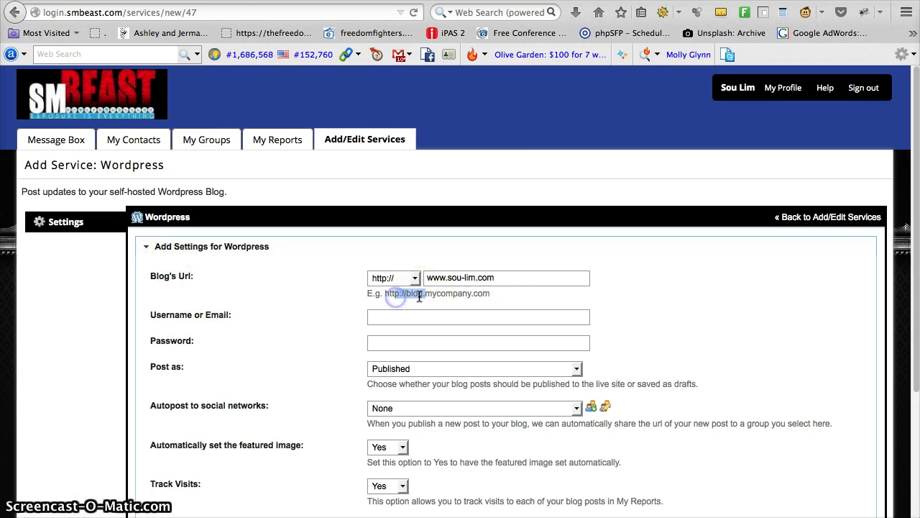
{"action": "left_click_drag", "start_coordinate": [508, 281], "coordinate": [441, 278]}
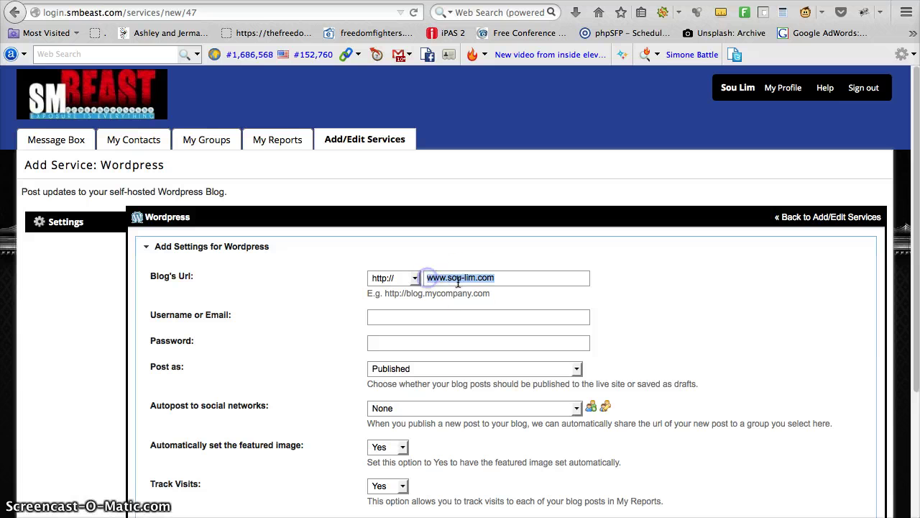
{"action": "left_click", "coordinate": [296, 265]}
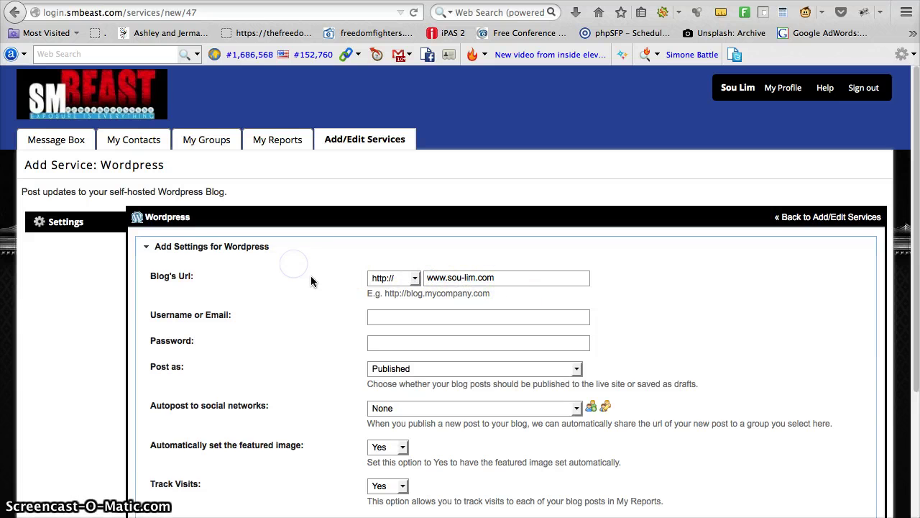
- Enter admin as the blog's username and fill in the account password
{"action": "scroll", "coordinate": [311, 281], "scroll_direction": "down", "scroll_amount": 1}
{"action": "left_click", "coordinate": [398, 287]}
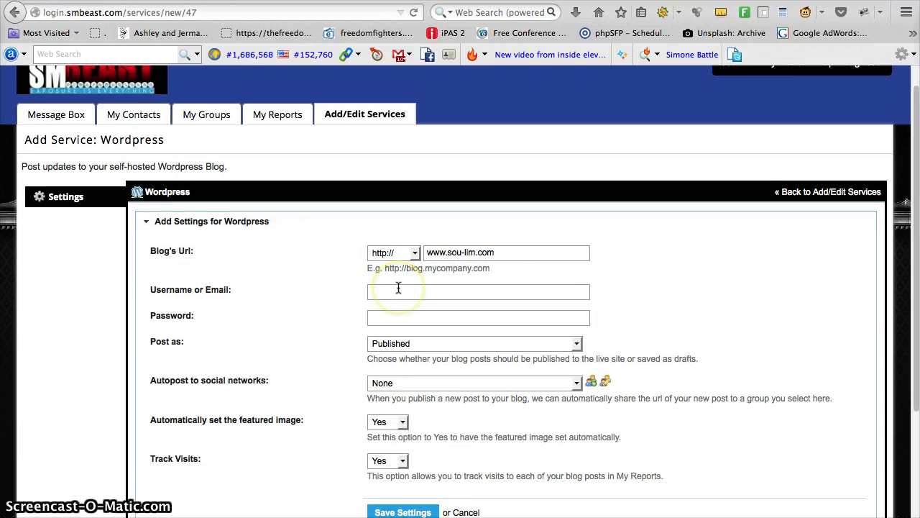
{"action": "type", "text": "admin"}
{"action": "left_click", "coordinate": [309, 313]}
{"action": "left_click", "coordinate": [401, 319]}
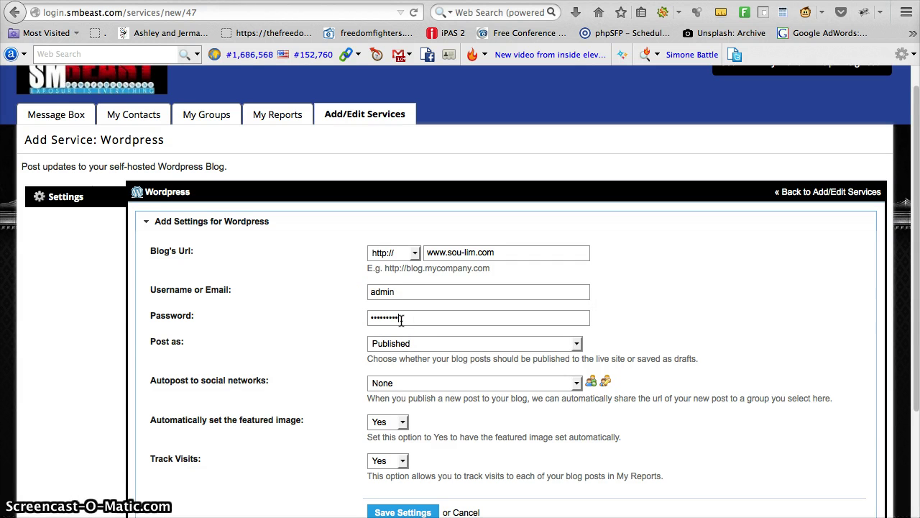
{"action": "left_click_drag", "start_coordinate": [418, 317], "coordinate": [341, 315]}
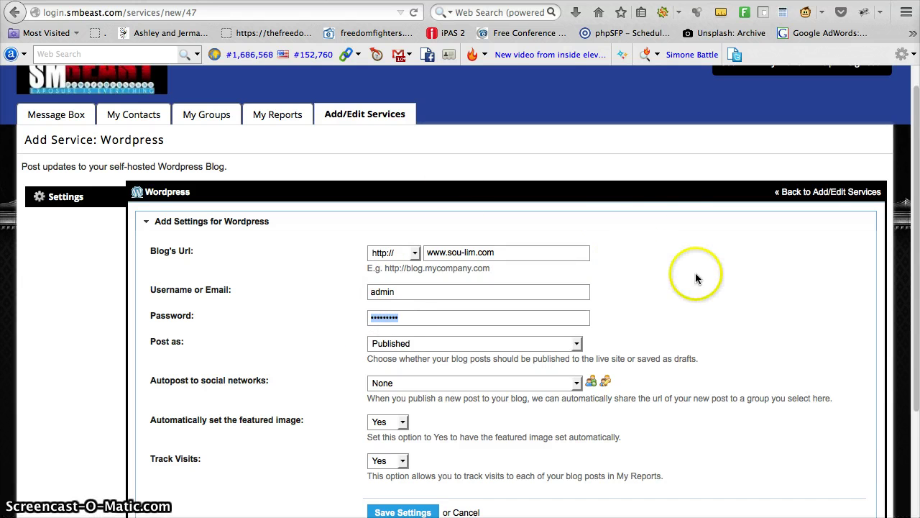
{"action": "left_click", "coordinate": [297, 322]}
- Examine the options for how blog posts are posted, without choosing a different one
{"action": "scroll", "coordinate": [299, 322], "scroll_direction": "down", "scroll_amount": 1}
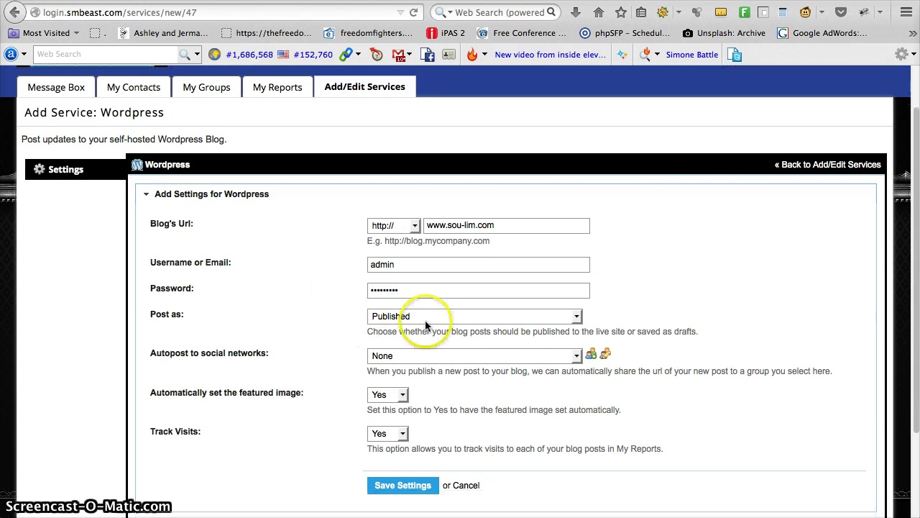
{"action": "left_click", "coordinate": [186, 314]}
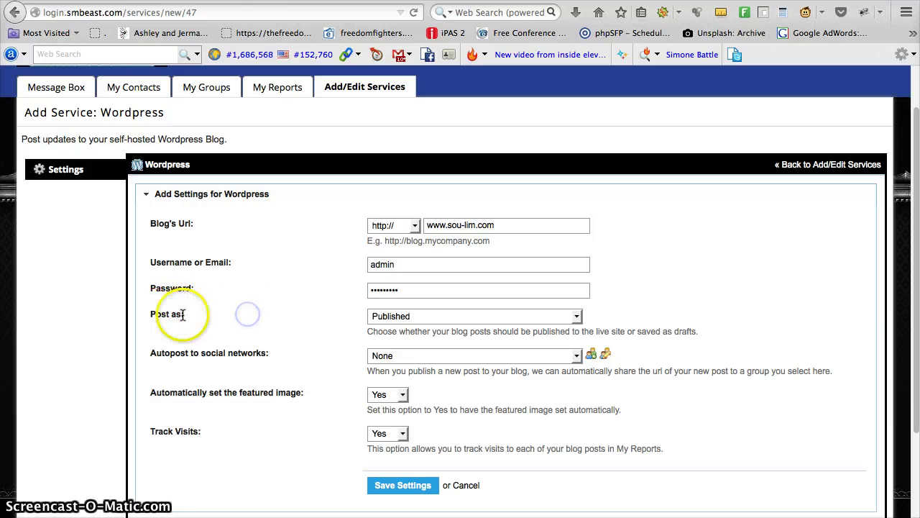
{"action": "left_click_drag", "start_coordinate": [183, 314], "coordinate": [155, 314]}
{"action": "left_click", "coordinate": [474, 316]}
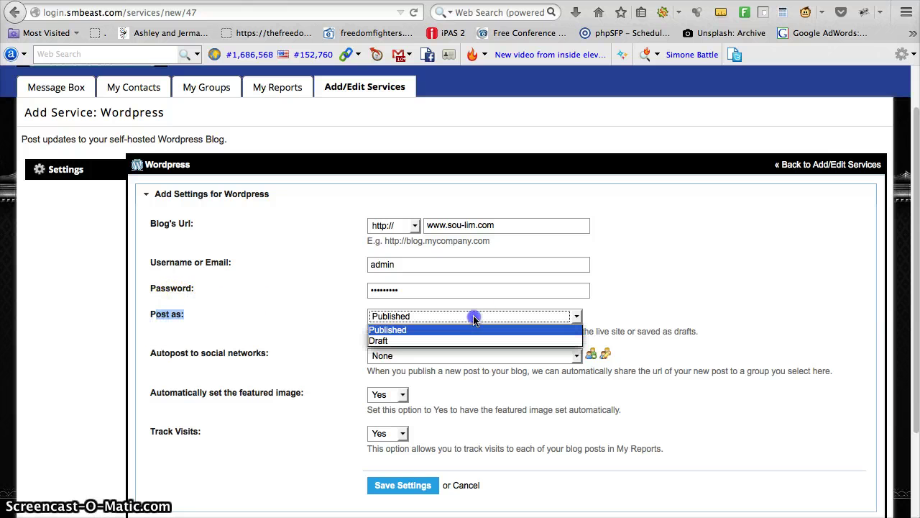
{"action": "left_click", "coordinate": [292, 311]}
{"action": "left_click", "coordinate": [281, 312]}
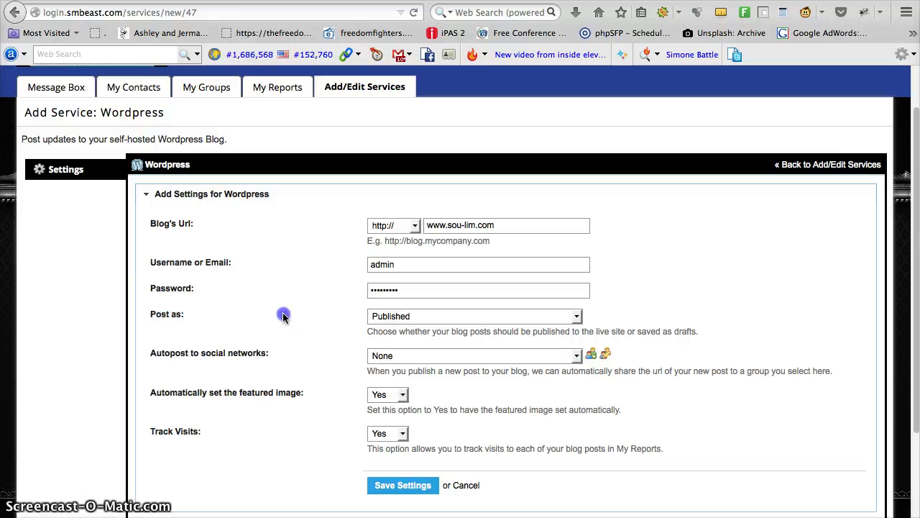
{"action": "left_click", "coordinate": [436, 316]}
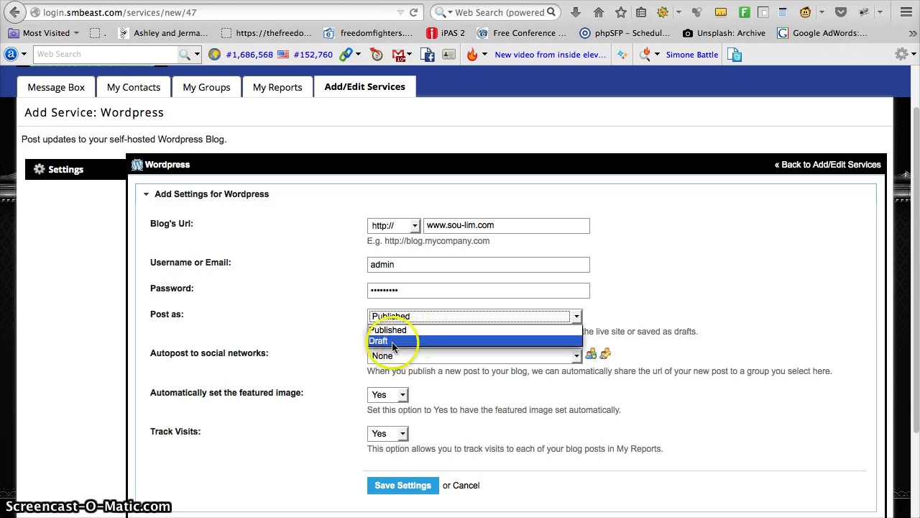
{"action": "left_click", "coordinate": [181, 314]}
{"action": "left_click_drag", "start_coordinate": [189, 315], "coordinate": [123, 309]}
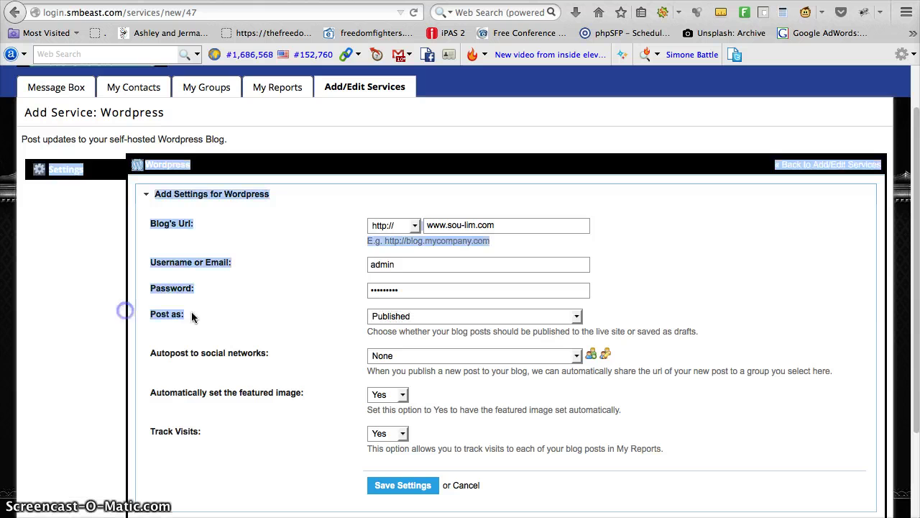
{"action": "left_click", "coordinate": [192, 316]}
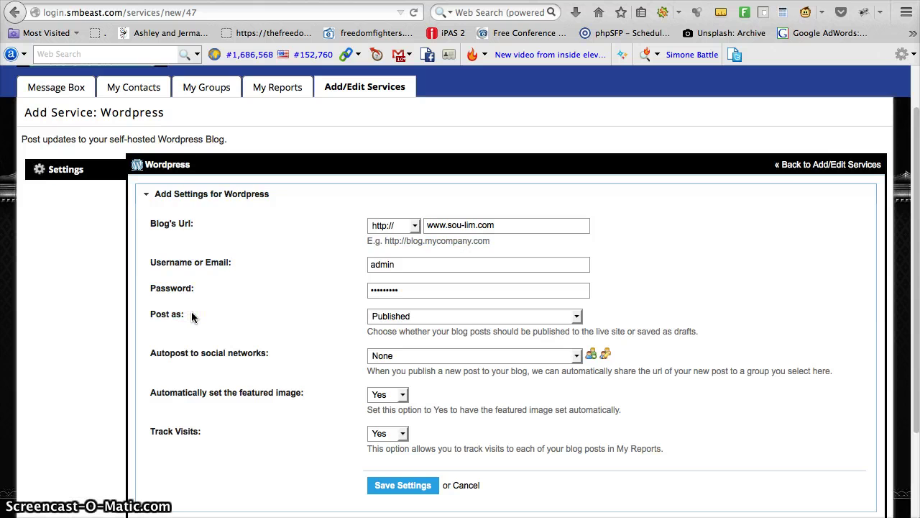
- Set the Wordpress service to post blog entries as Draft
{"action": "left_click", "coordinate": [384, 316]}
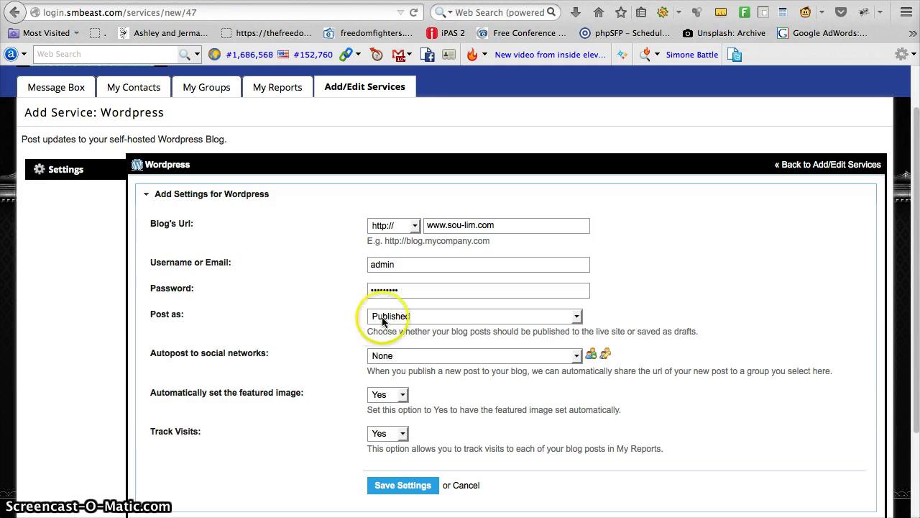
{"action": "left_click", "coordinate": [392, 341]}
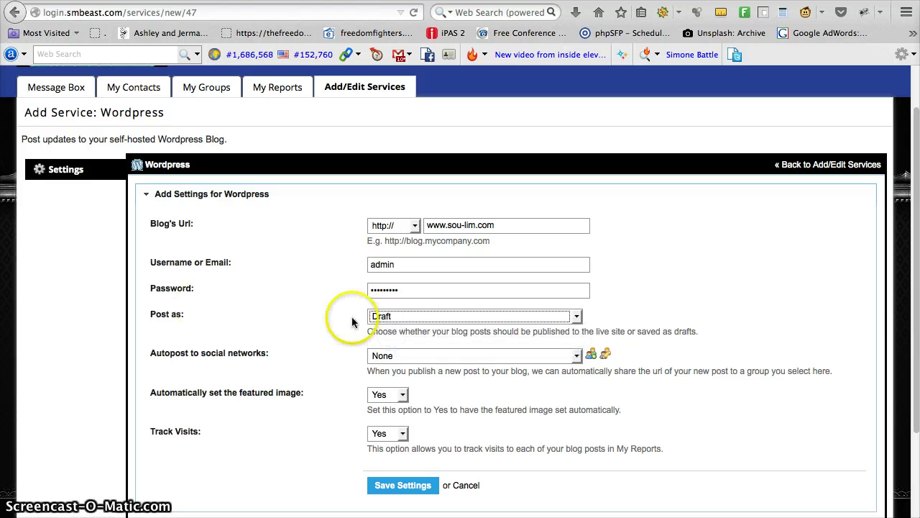
{"action": "left_click", "coordinate": [321, 337]}
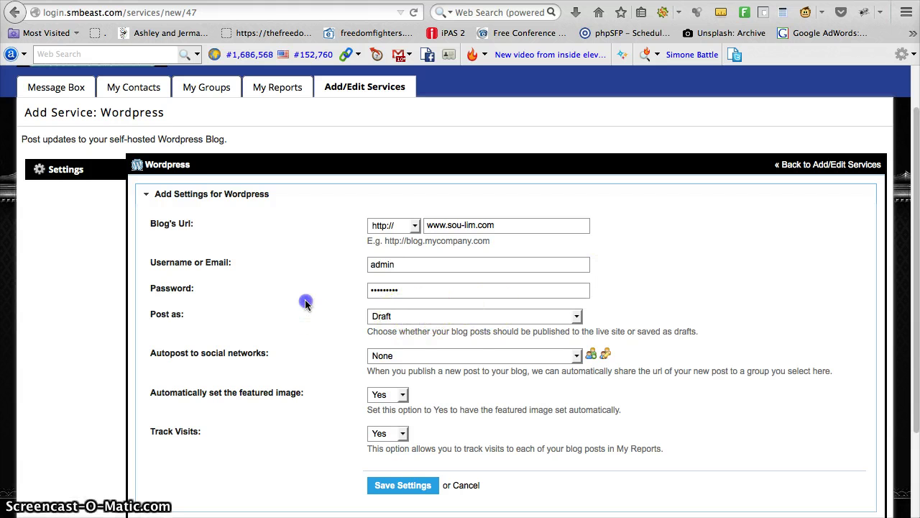
- Switch the Post as setting to Published and back to Draft
{"action": "left_click", "coordinate": [423, 317]}
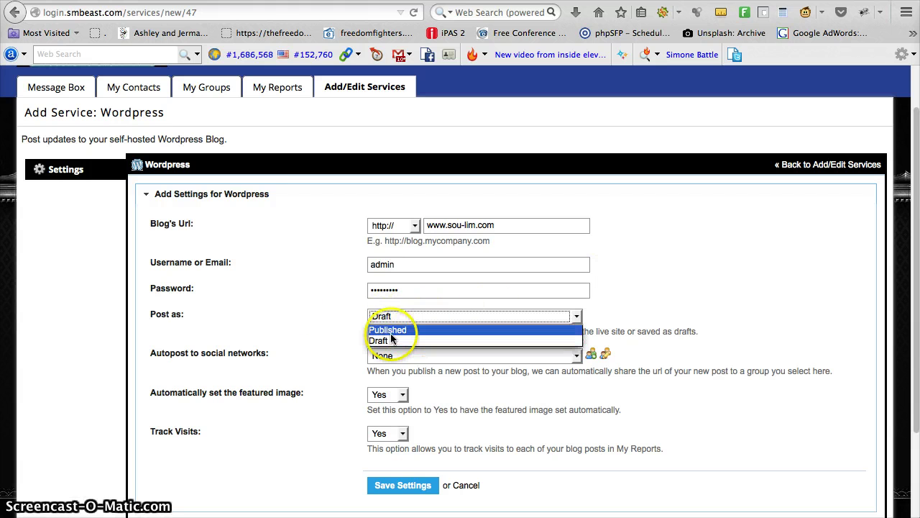
{"action": "left_click", "coordinate": [398, 331]}
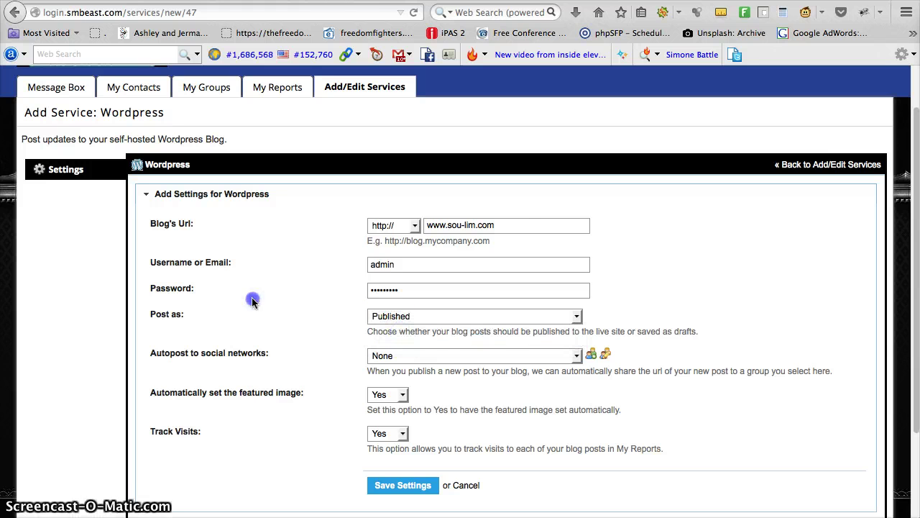
{"action": "left_click", "coordinate": [420, 320]}
{"action": "left_click", "coordinate": [385, 341]}
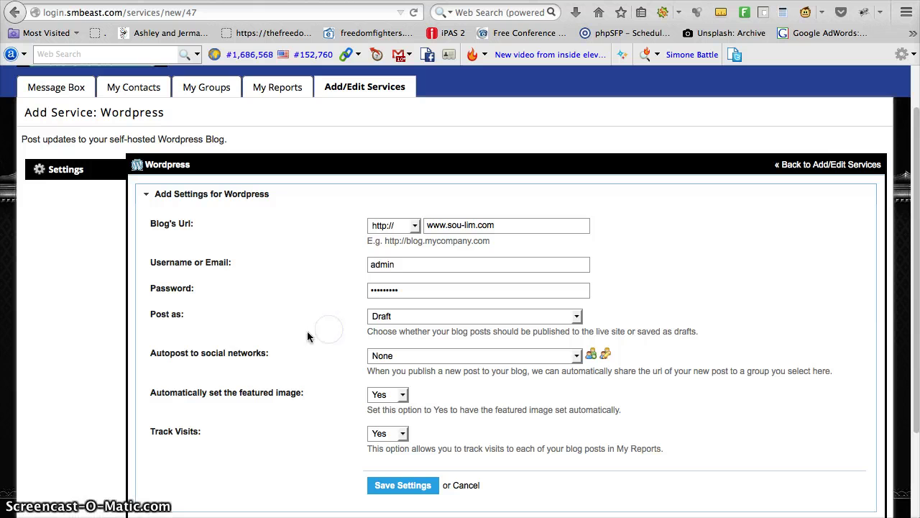
- Examine which groups are available for autoposting new blog posts to social networks
{"action": "left_click_drag", "start_coordinate": [268, 353], "coordinate": [163, 353]}
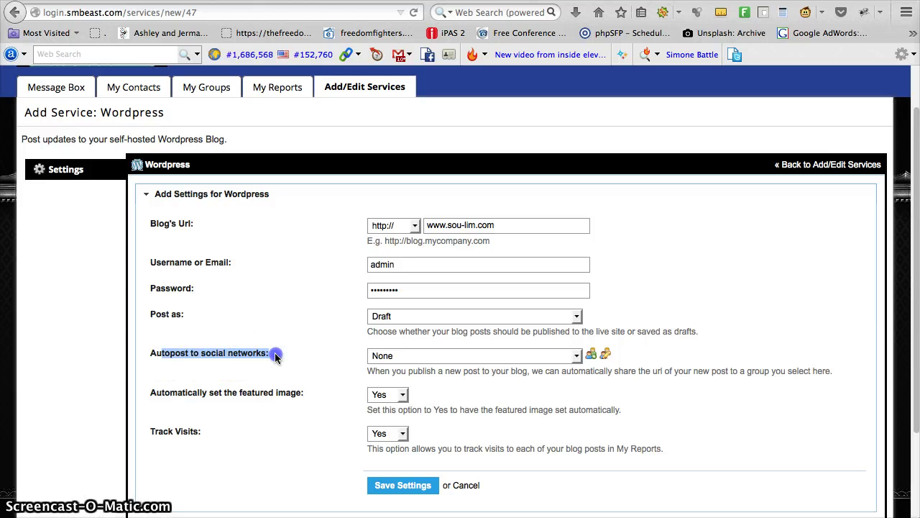
{"action": "left_click_drag", "start_coordinate": [275, 357], "coordinate": [195, 339]}
{"action": "left_click", "coordinate": [437, 360]}
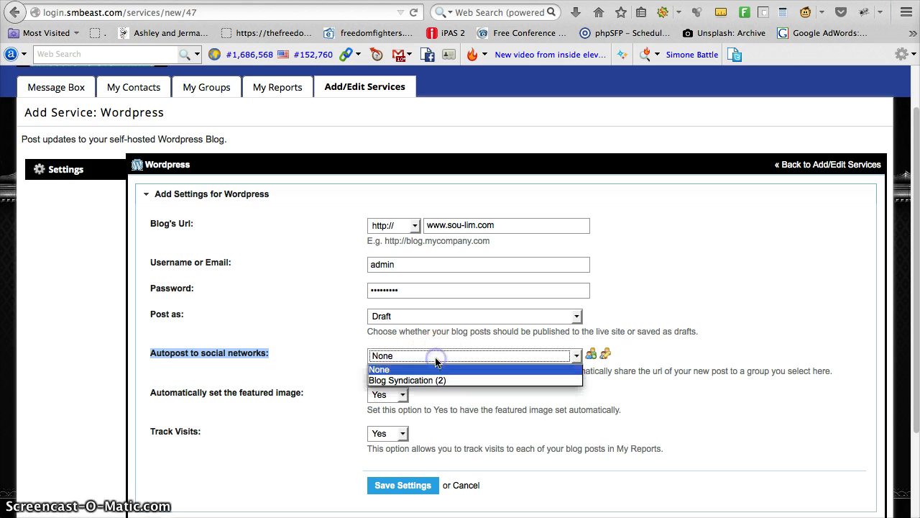
{"action": "left_click", "coordinate": [319, 350]}
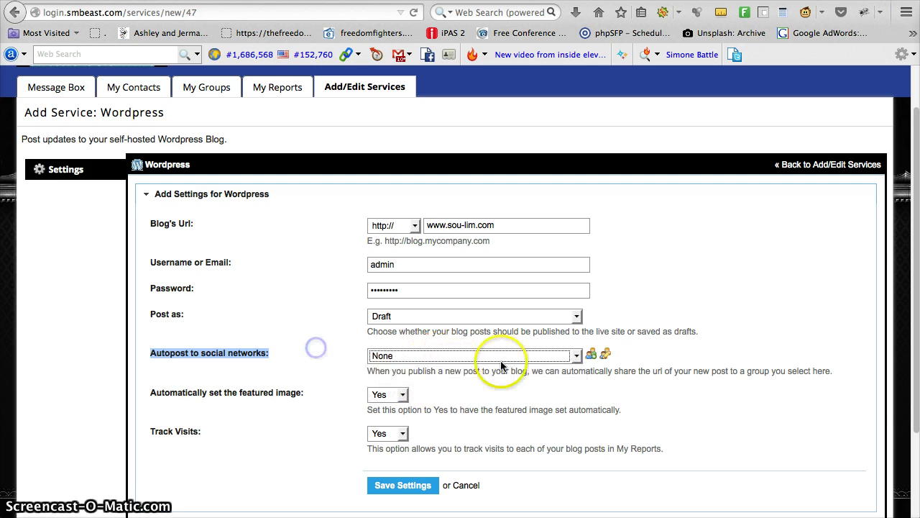
{"action": "left_click", "coordinate": [671, 368]}
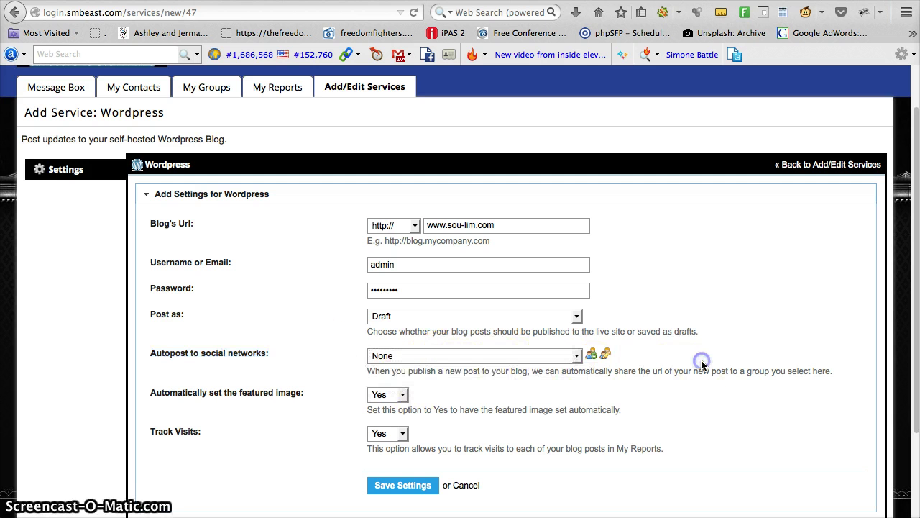
- Create a new autopost group named "blog syndication" for sharing the blog's posts
{"action": "left_click", "coordinate": [593, 352]}
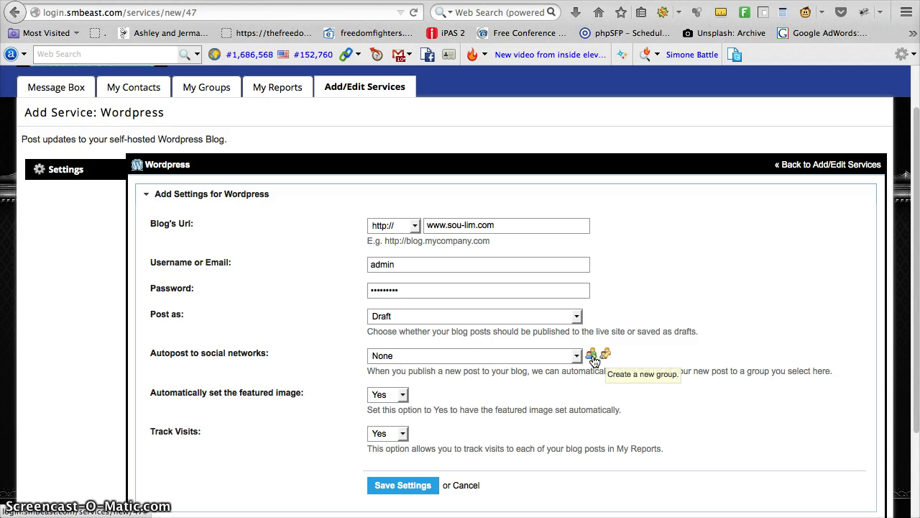
{"action": "left_click", "coordinate": [593, 356]}
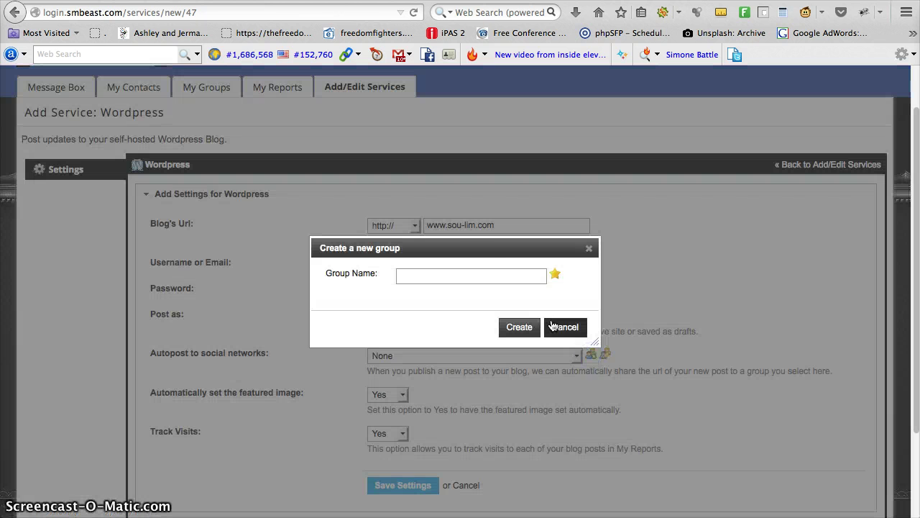
{"action": "left_click", "coordinate": [477, 277]}
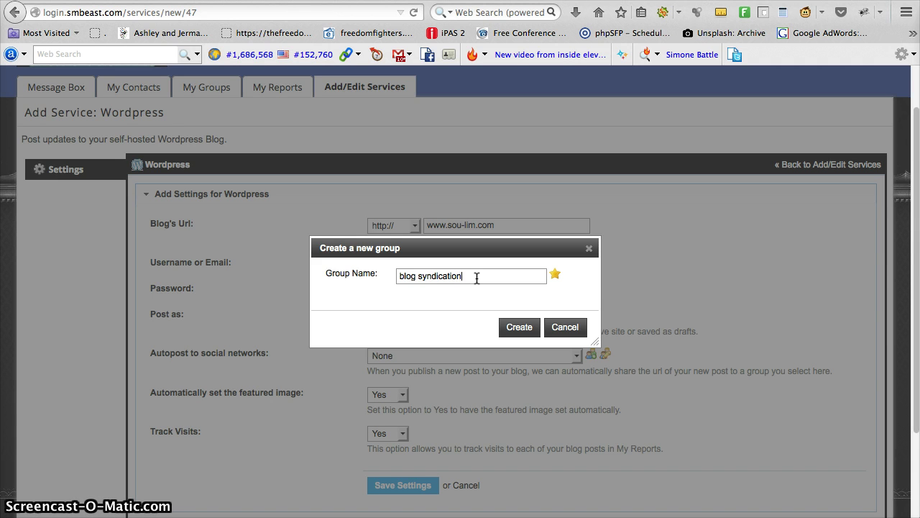
{"action": "left_click", "coordinate": [514, 326]}
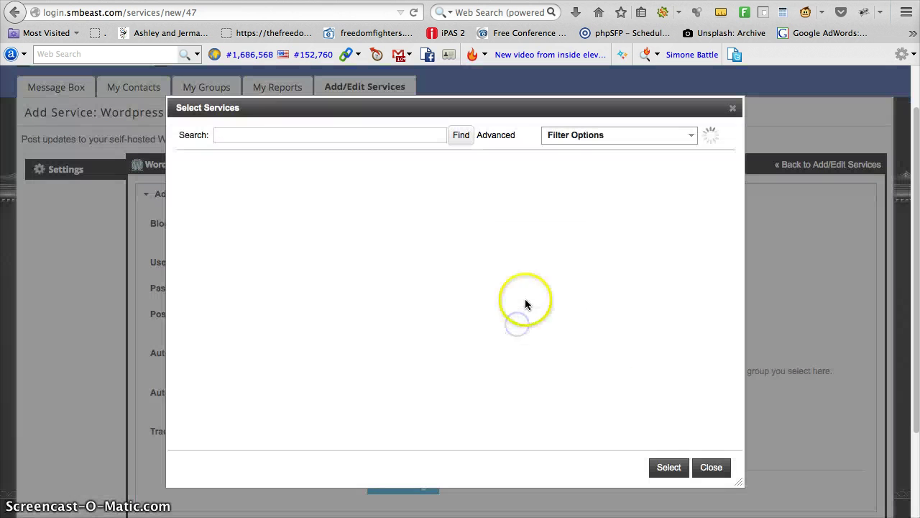
- Add the Facebook post service and The Newbies' Guru Facebook fan page to the new blog syndication group
{"action": "left_click", "coordinate": [454, 416]}
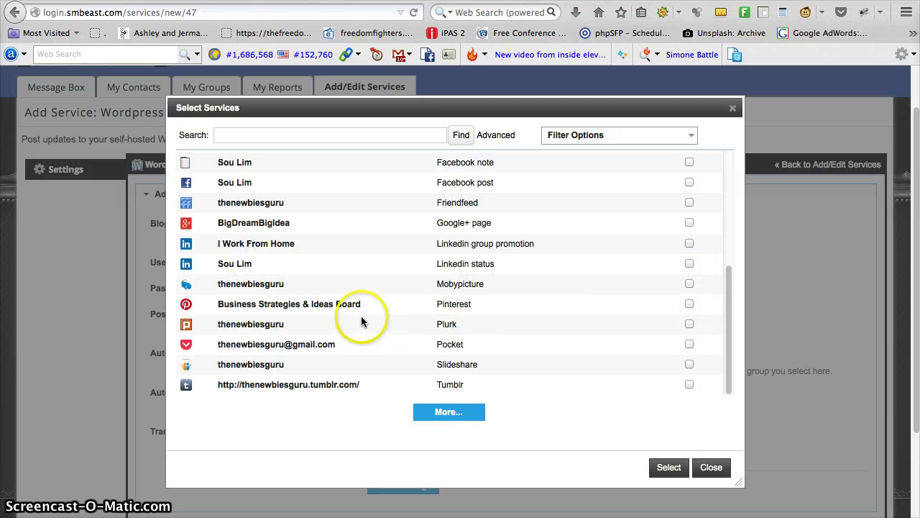
{"action": "left_click", "coordinate": [690, 182]}
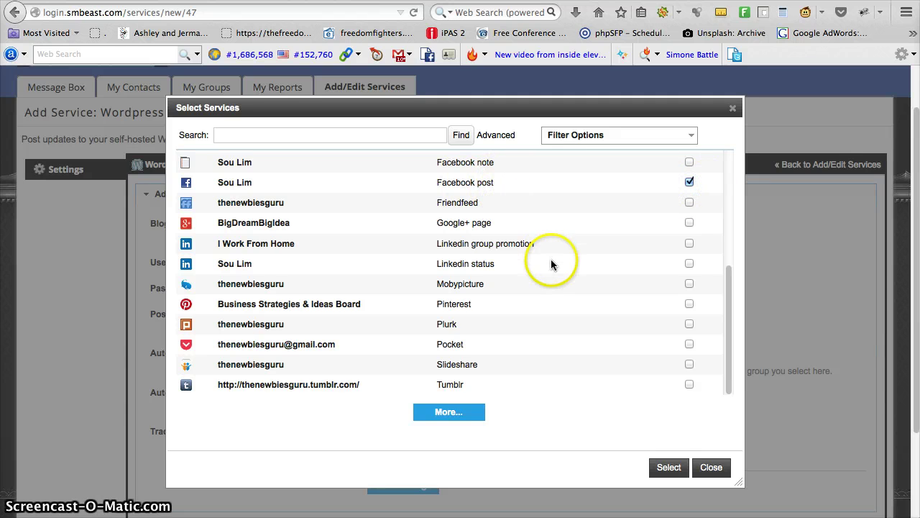
{"action": "scroll", "coordinate": [518, 255], "scroll_direction": "up", "scroll_amount": 2}
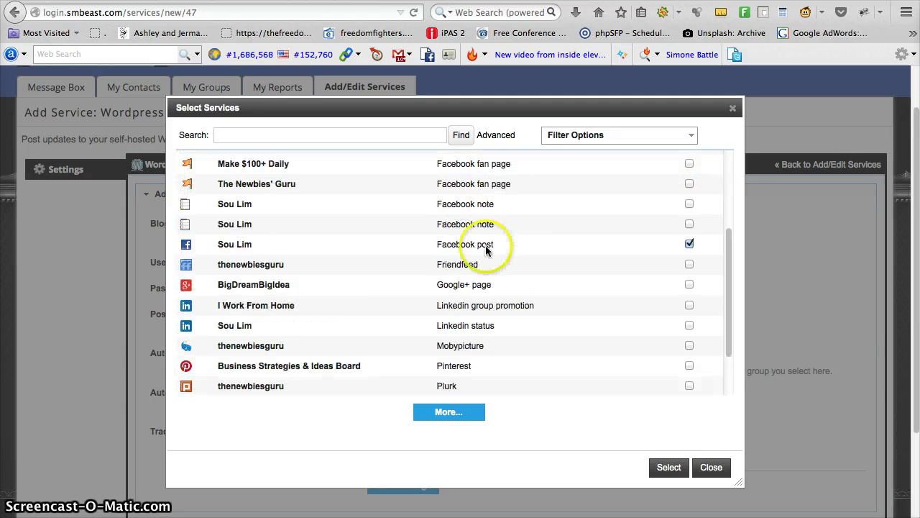
{"action": "left_click", "coordinate": [689, 184]}
{"action": "scroll", "coordinate": [604, 252], "scroll_direction": "up", "scroll_amount": 3}
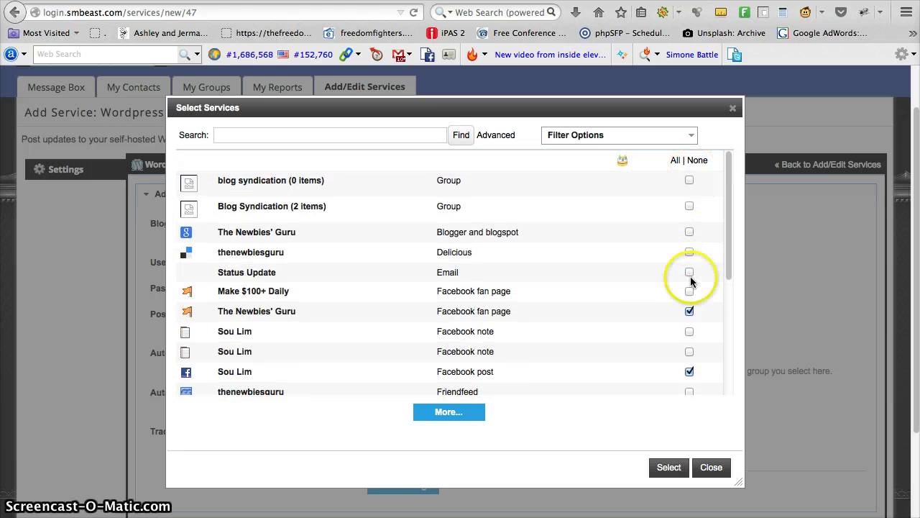
{"action": "scroll", "coordinate": [690, 288], "scroll_direction": "down", "scroll_amount": 5}
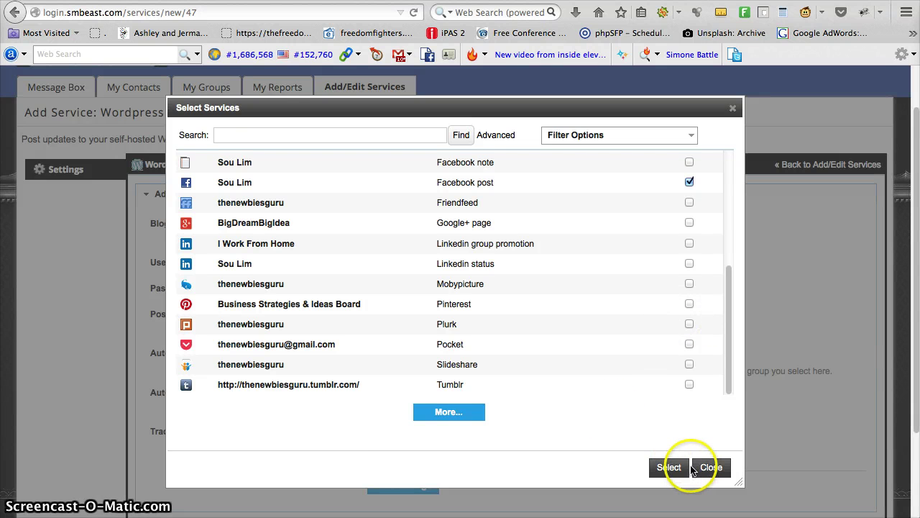
{"action": "left_click", "coordinate": [675, 469]}
- Set Autopost to social networks to the blog syndication group with two contacts
{"action": "left_click", "coordinate": [577, 355]}
{"action": "left_click", "coordinate": [421, 369]}
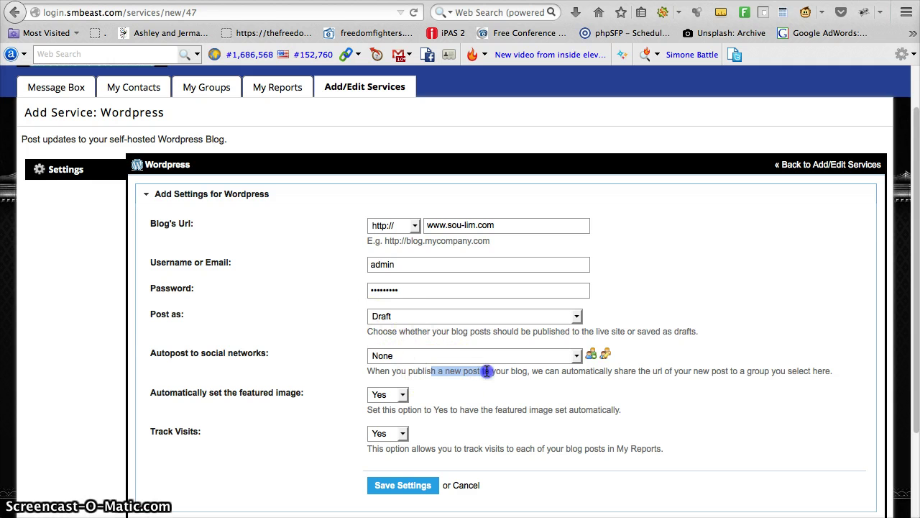
{"action": "left_click_drag", "start_coordinate": [605, 371], "coordinate": [694, 371]}
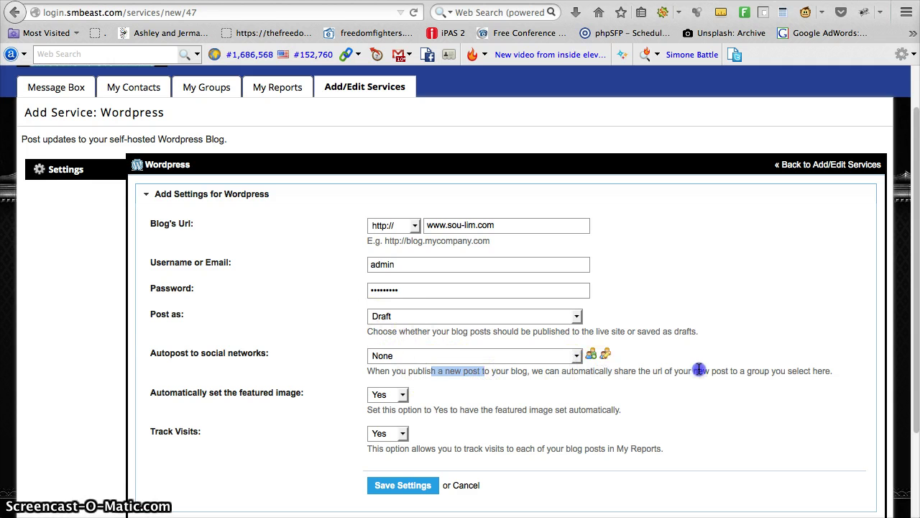
{"action": "left_click", "coordinate": [663, 370]}
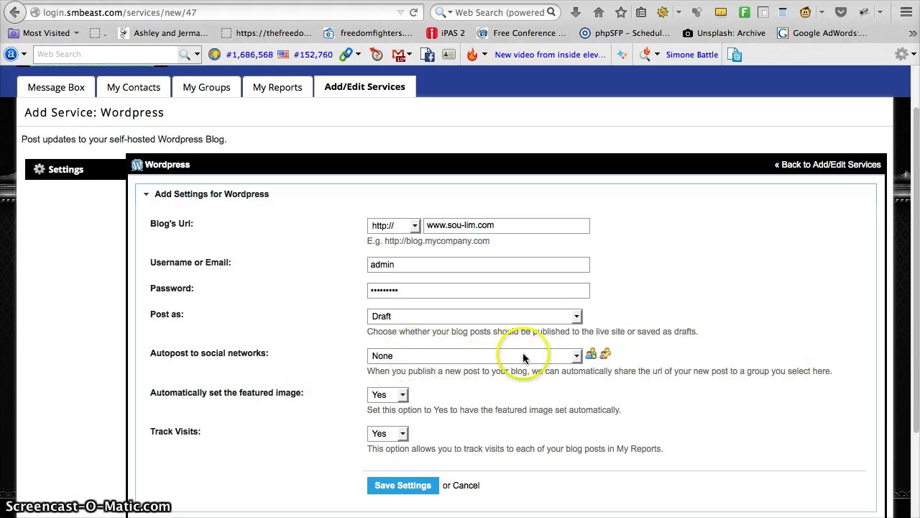
{"action": "left_click", "coordinate": [559, 357]}
{"action": "left_click", "coordinate": [414, 391]}
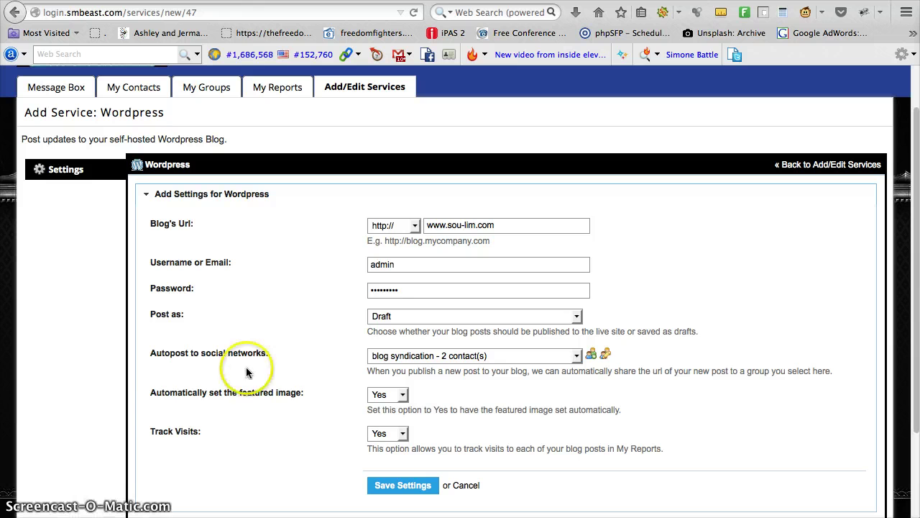
- Review the automatic featured image and Track Visits options, and cancel adding the Wordpress service
{"action": "left_click", "coordinate": [291, 392]}
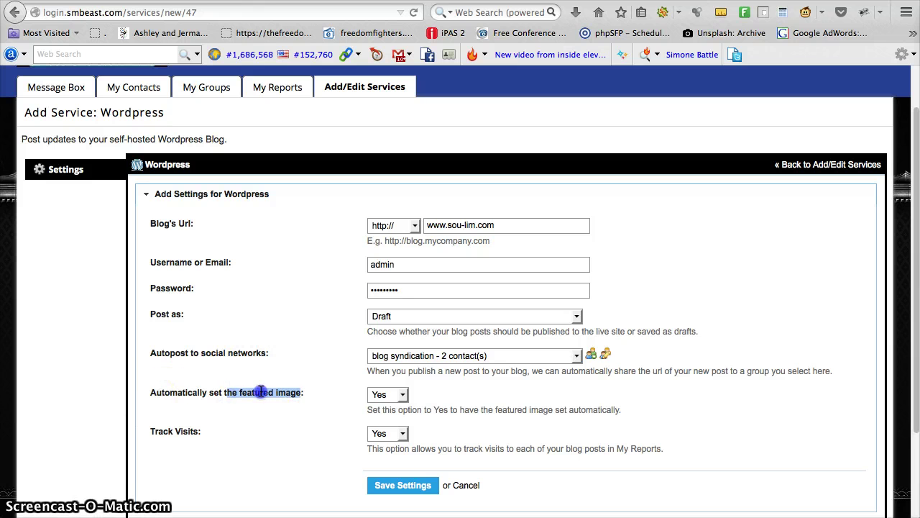
{"action": "left_click", "coordinate": [399, 398]}
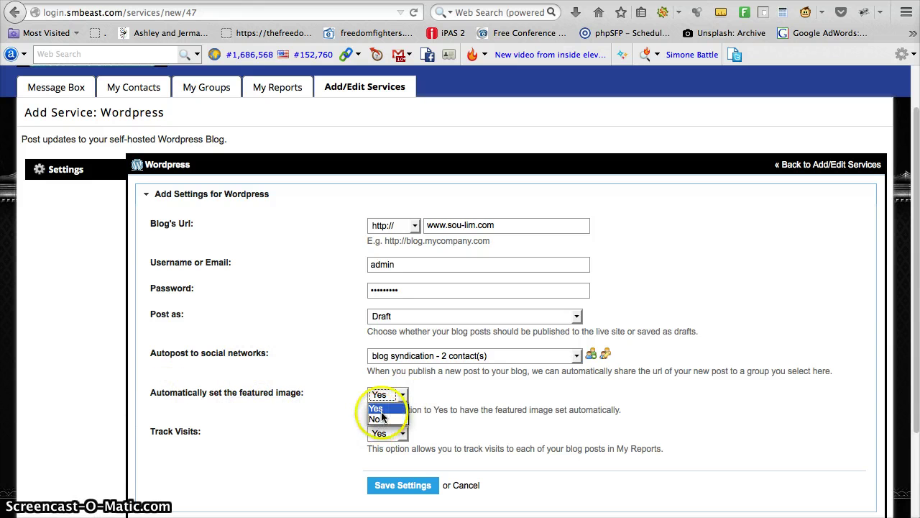
{"action": "left_click", "coordinate": [319, 391]}
{"action": "left_click", "coordinate": [464, 402]}
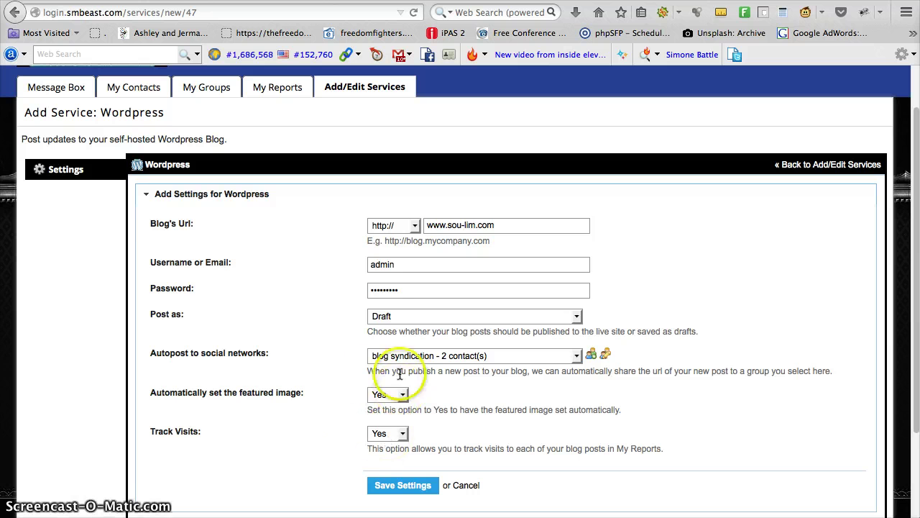
{"action": "left_click", "coordinate": [232, 432]}
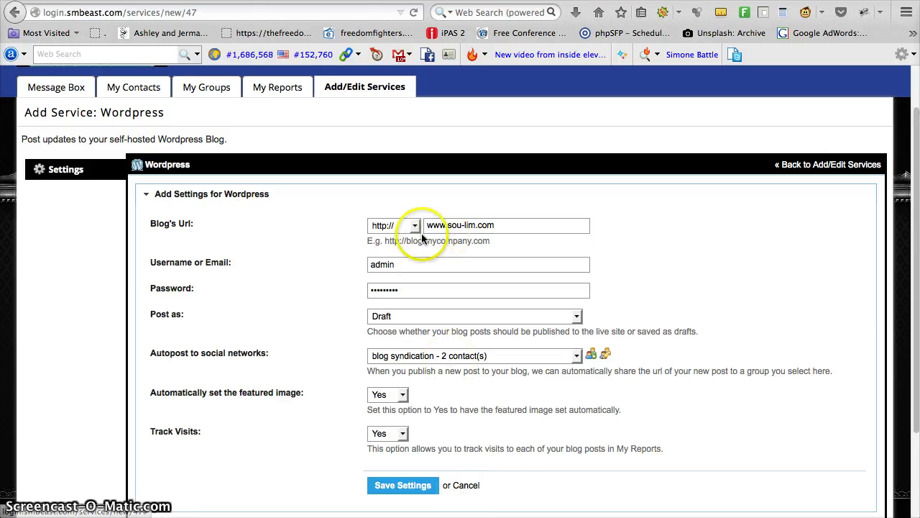
{"action": "left_click", "coordinate": [466, 486]}
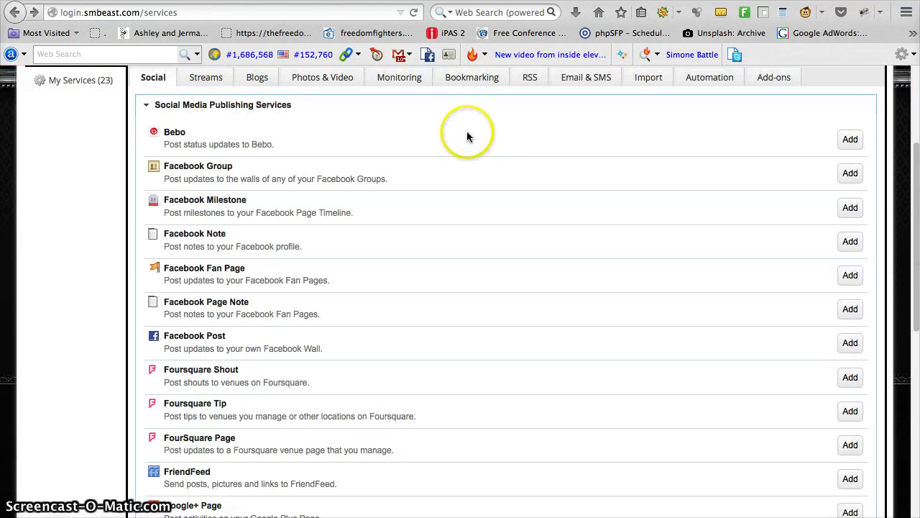
- Show the Wordpress blog entry among the already added blog services
{"action": "scroll", "coordinate": [431, 184], "scroll_direction": "up", "scroll_amount": 5}
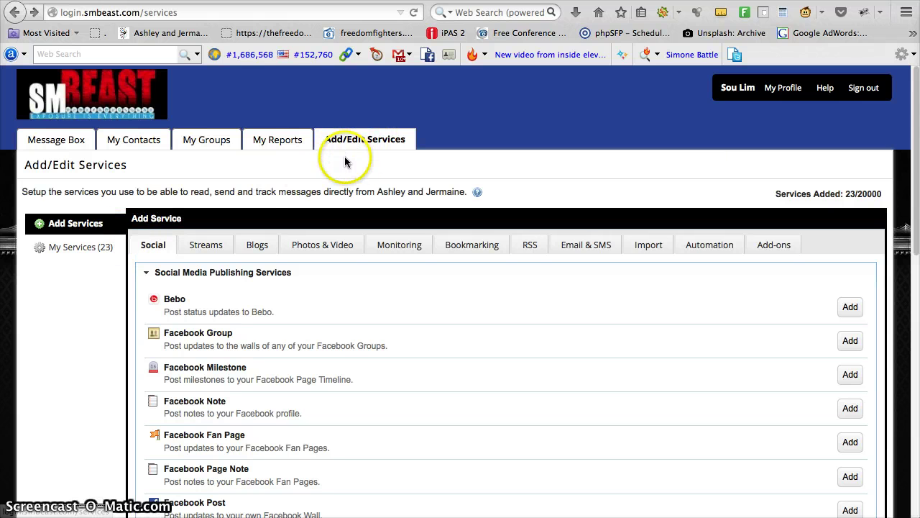
{"action": "left_click", "coordinate": [71, 250]}
{"action": "left_click", "coordinate": [261, 245]}
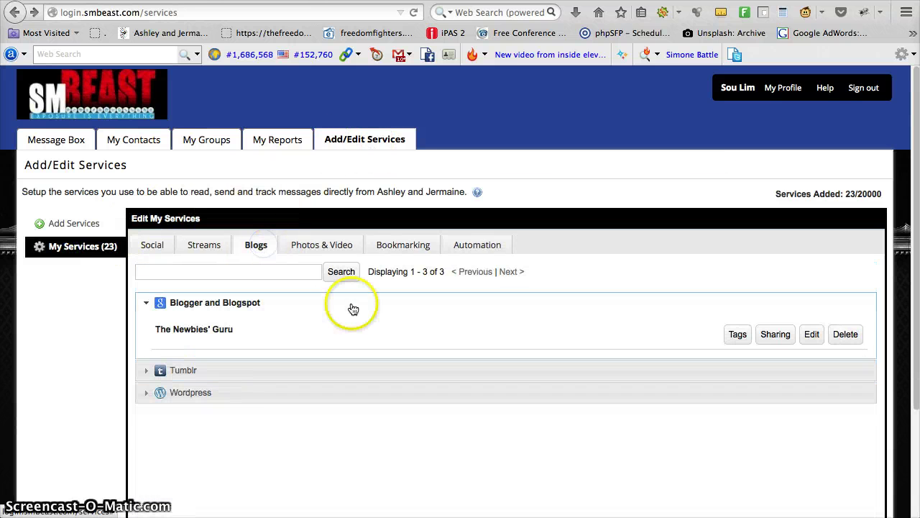
{"action": "left_click", "coordinate": [220, 396]}
{"action": "left_click", "coordinate": [301, 381]}
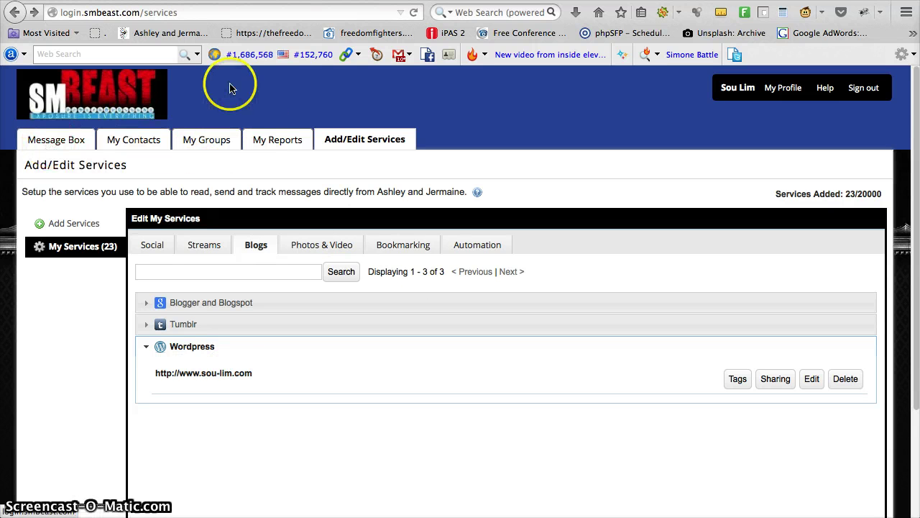
- Compose a new message for the Wordpress blog service, with sample formatted text as its body
{"action": "left_click", "coordinate": [70, 141]}
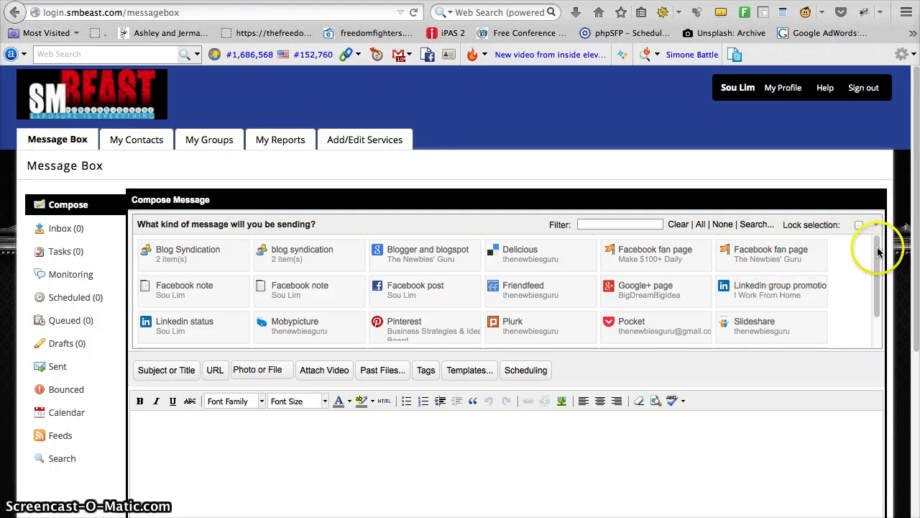
{"action": "left_click_drag", "start_coordinate": [879, 242], "coordinate": [878, 293]}
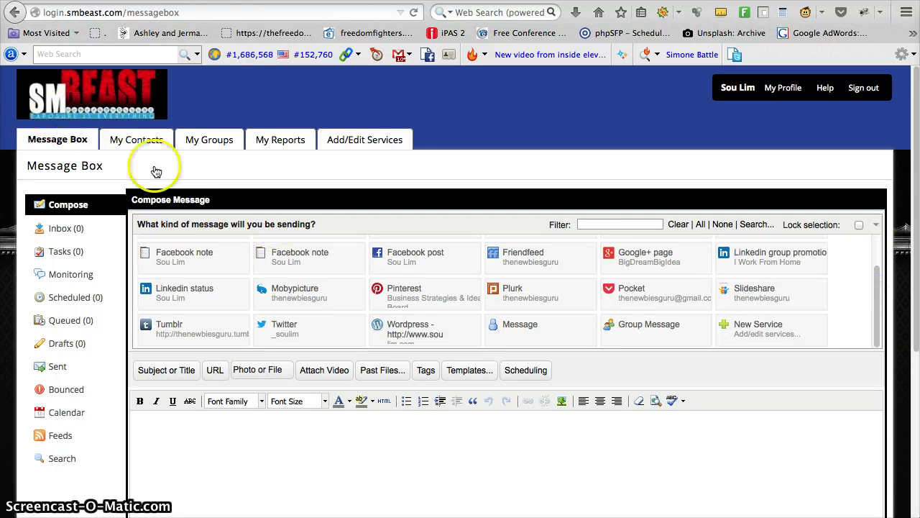
{"action": "left_click", "coordinate": [411, 333]}
{"action": "scroll", "coordinate": [235, 431], "scroll_direction": "down", "scroll_amount": 5}
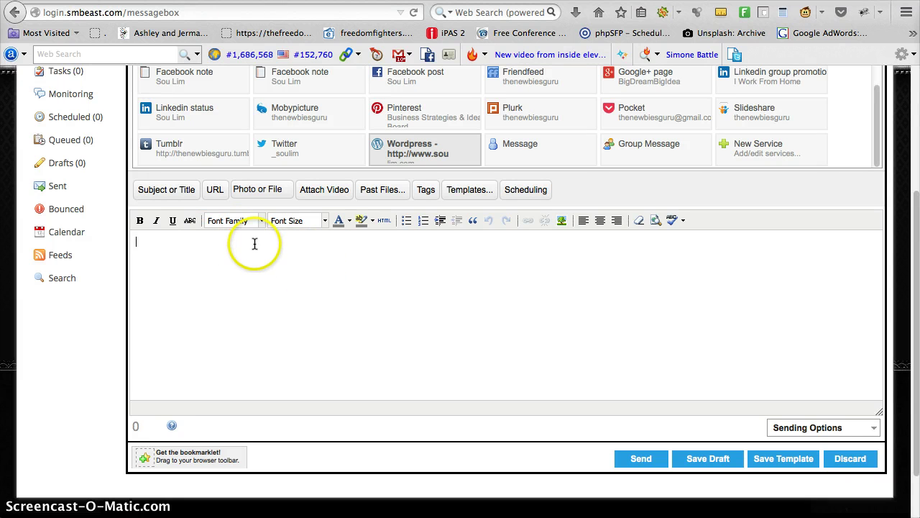
{"action": "left_click", "coordinate": [193, 270]}
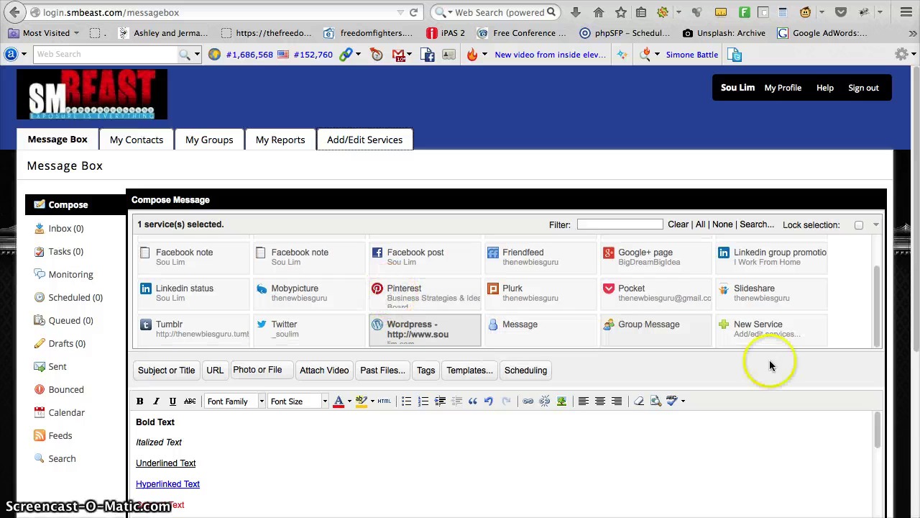
- Examine the formatting of the sample message, including its bold, italic, underlined and hyperlinked lines
{"action": "scroll", "coordinate": [783, 368], "scroll_direction": "down", "scroll_amount": 5}
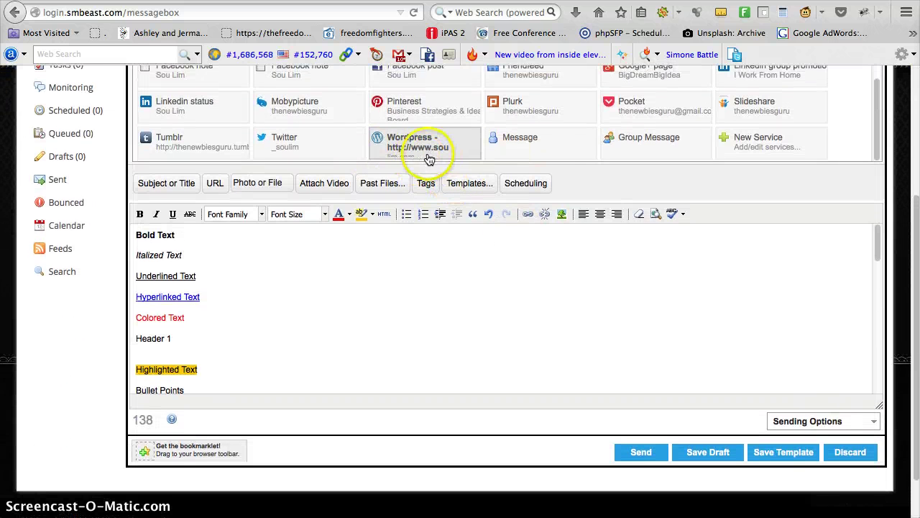
{"action": "scroll", "coordinate": [253, 321], "scroll_direction": "down", "scroll_amount": 1}
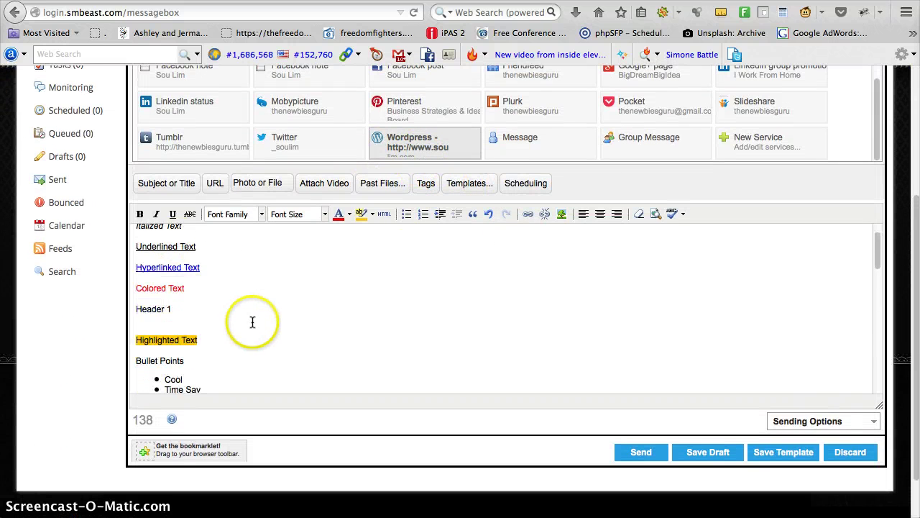
{"action": "scroll", "coordinate": [257, 294], "scroll_direction": "up", "scroll_amount": 2}
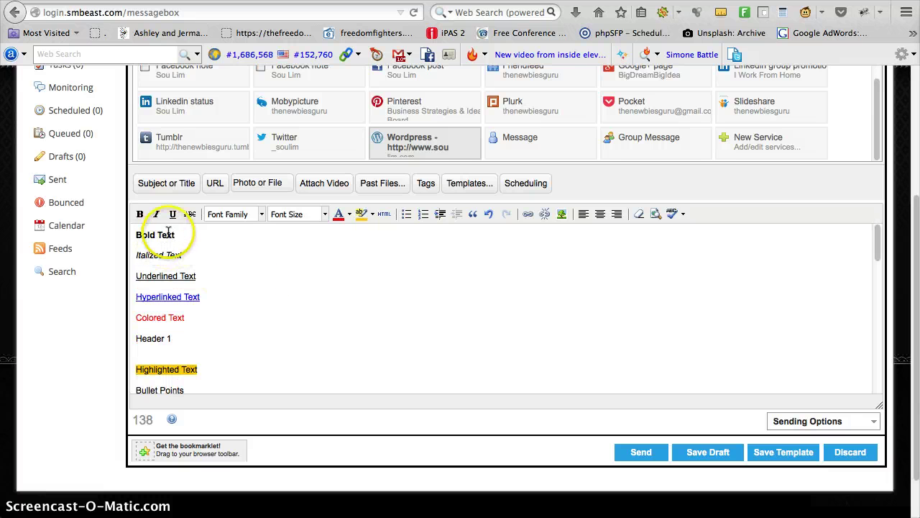
{"action": "left_click", "coordinate": [176, 234]}
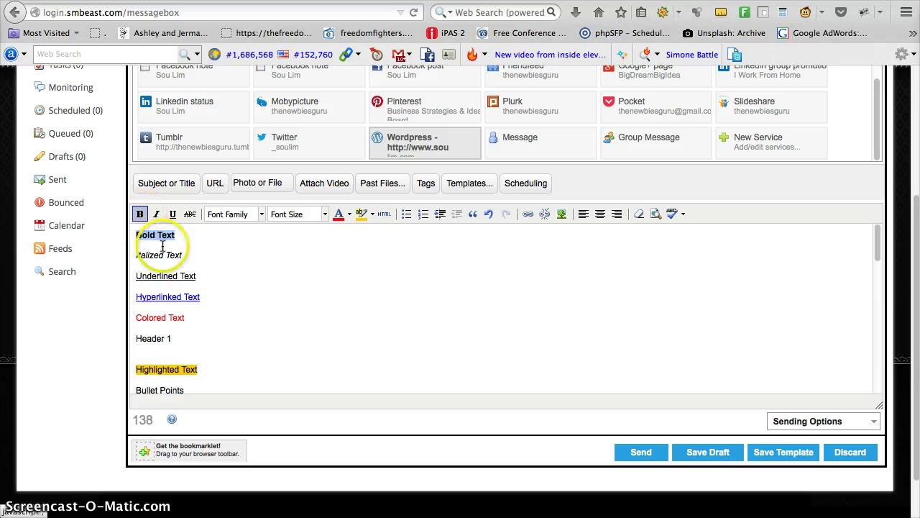
{"action": "left_click", "coordinate": [191, 257]}
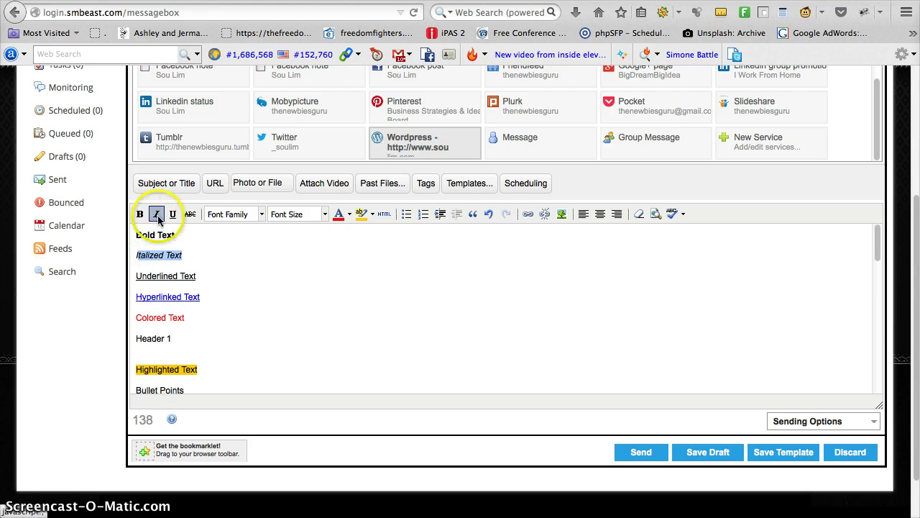
{"action": "left_click", "coordinate": [199, 269]}
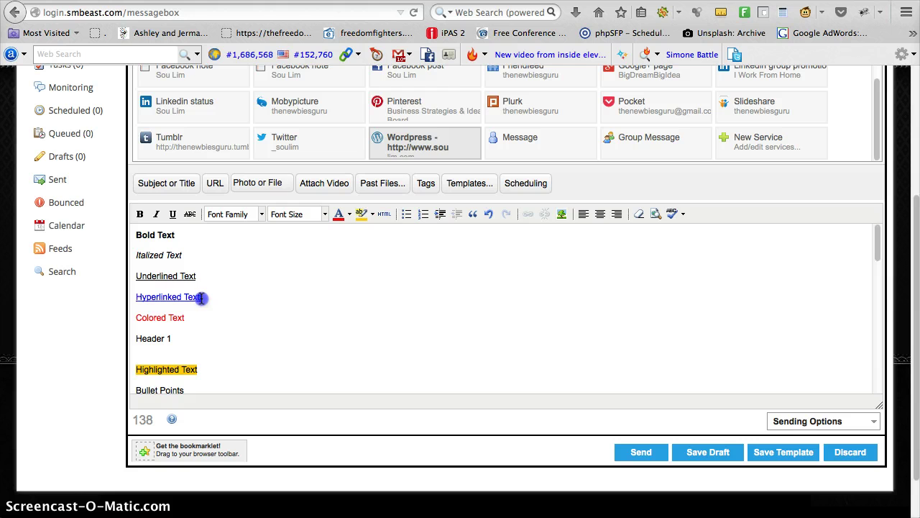
{"action": "left_click", "coordinate": [185, 255]}
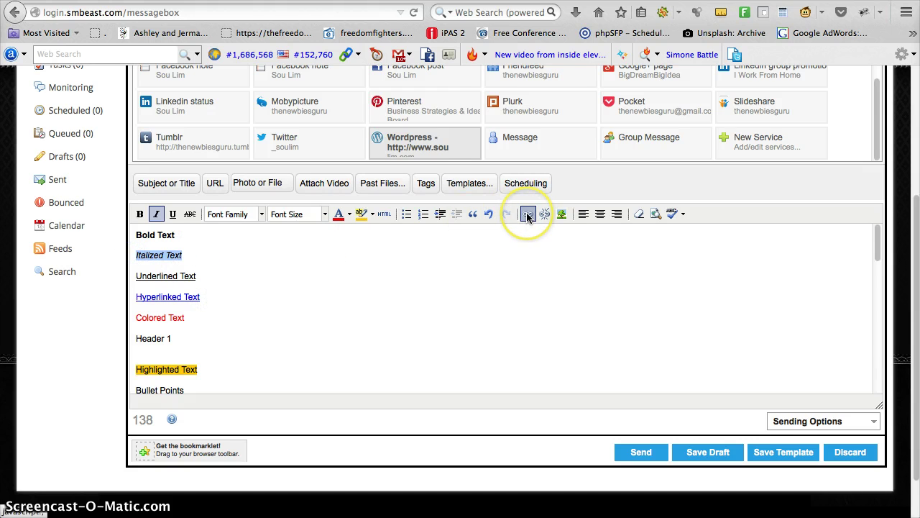
{"action": "left_click", "coordinate": [528, 215]}
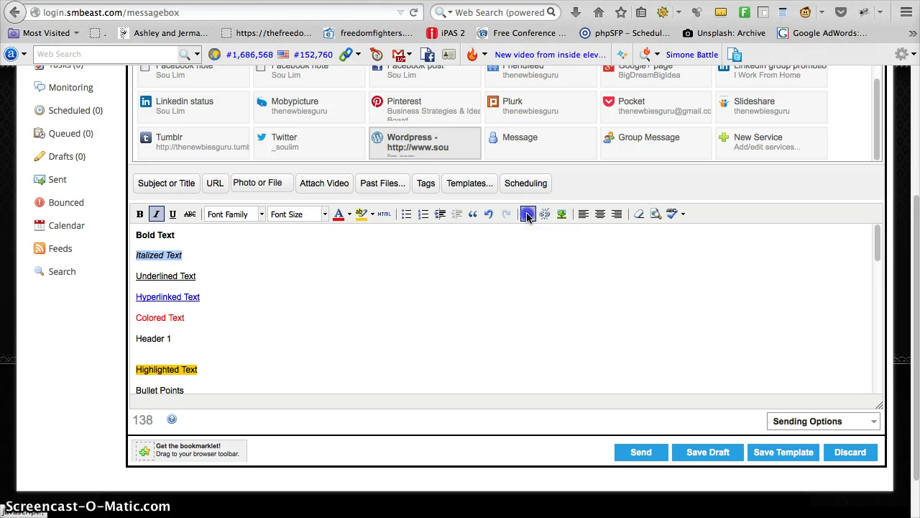
{"action": "left_click", "coordinate": [420, 270]}
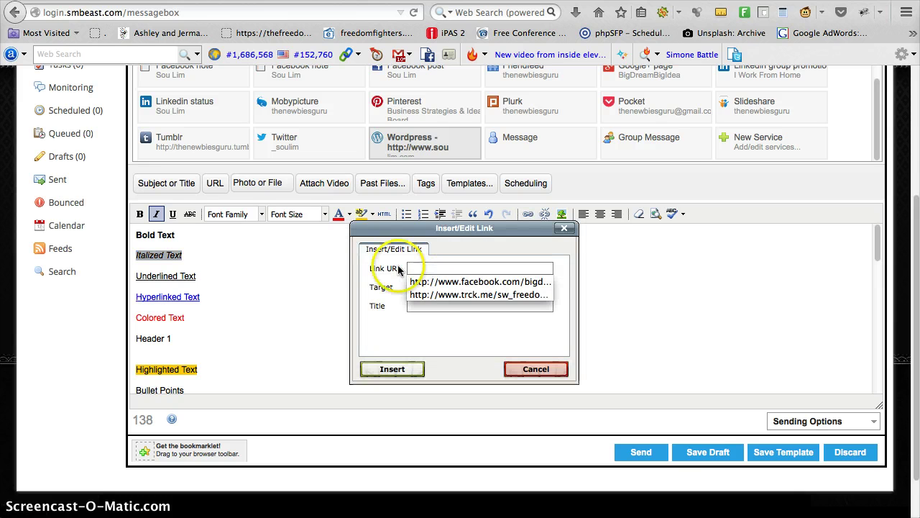
{"action": "key", "text": "Escape"}
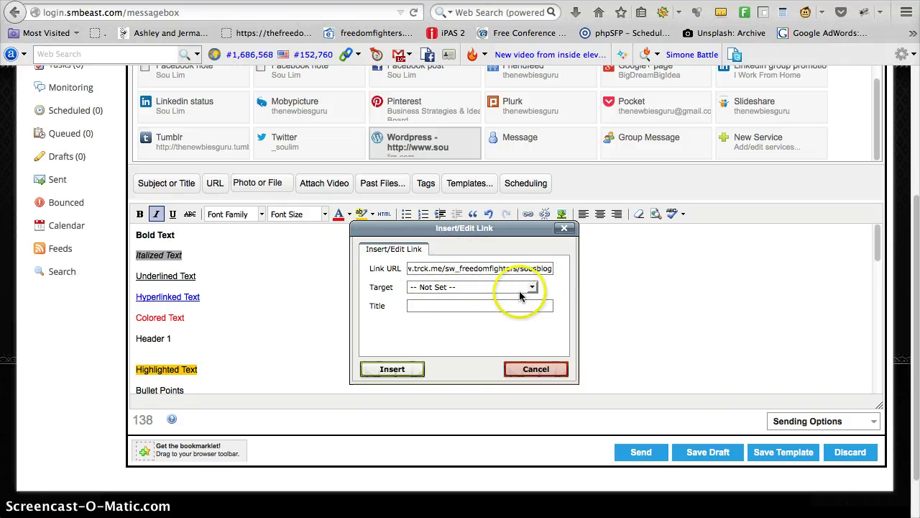
{"action": "left_click", "coordinate": [454, 287]}
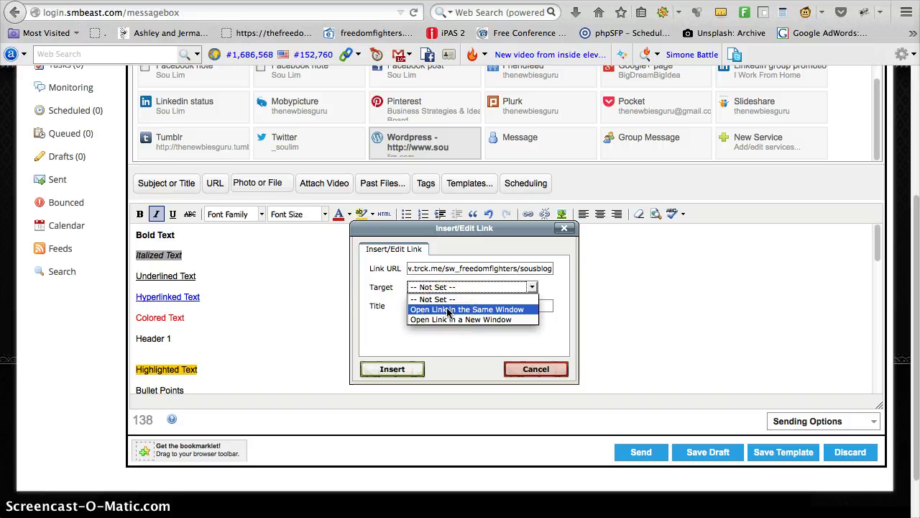
{"action": "left_click", "coordinate": [452, 321]}
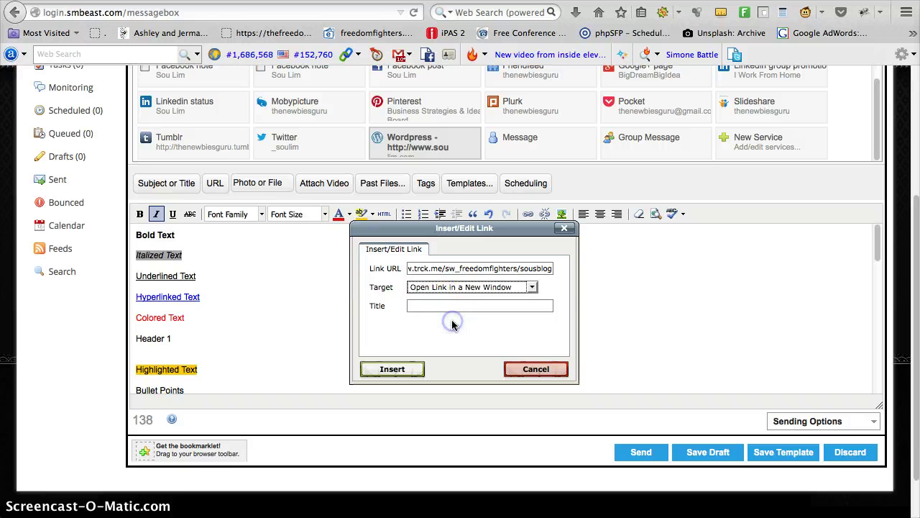
{"action": "left_click", "coordinate": [447, 305]}
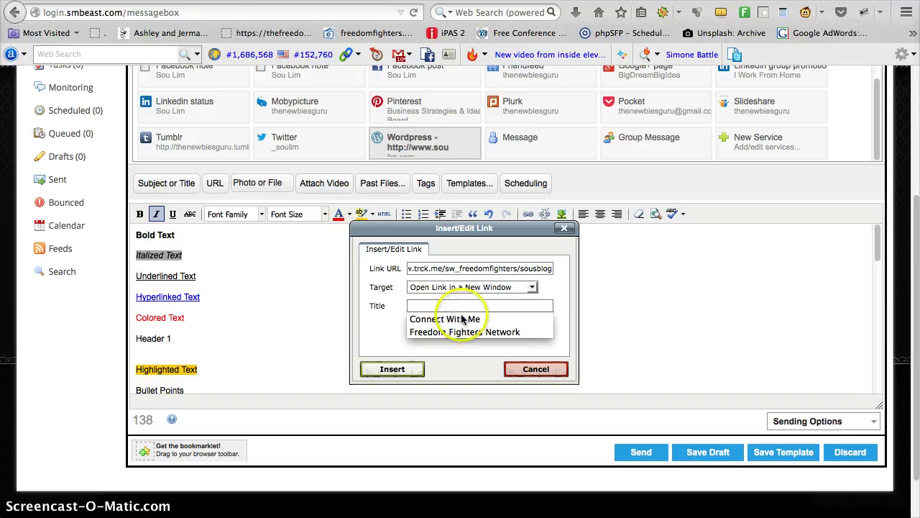
{"action": "left_click", "coordinate": [464, 331]}
{"action": "left_click", "coordinate": [392, 369]}
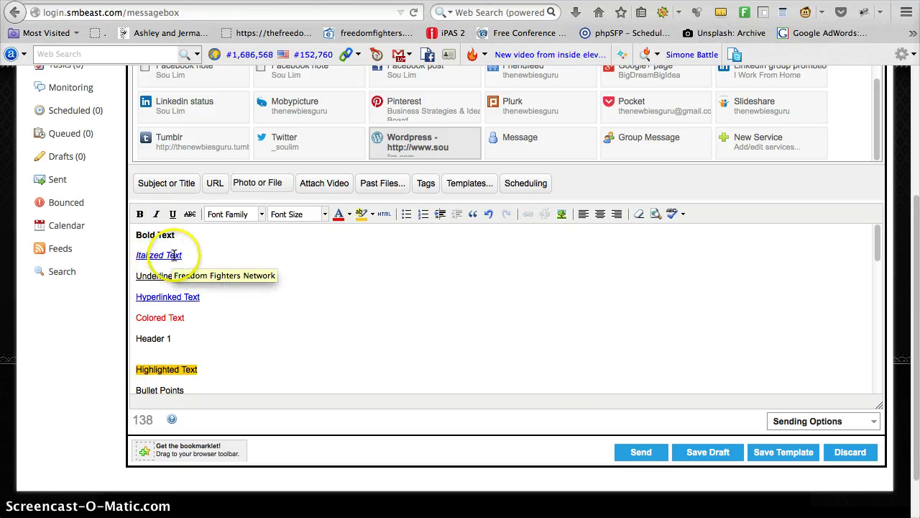
- Apply red font color to the "Colored Text" line of the message
{"action": "left_click", "coordinate": [231, 249]}
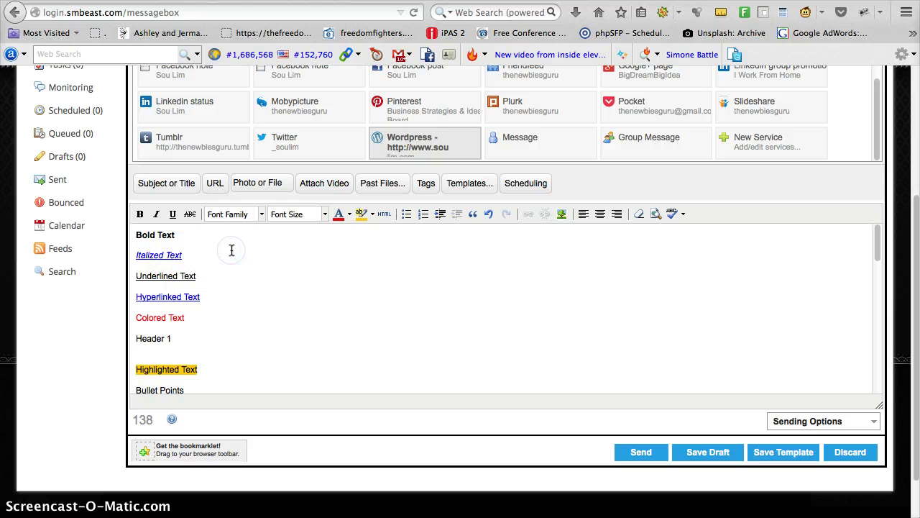
{"action": "scroll", "coordinate": [235, 252], "scroll_direction": "down", "scroll_amount": 1}
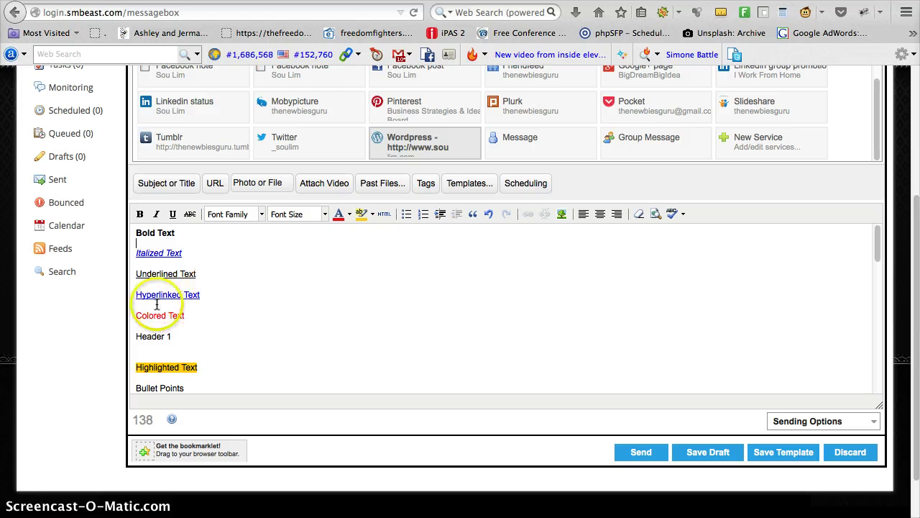
{"action": "left_click", "coordinate": [353, 213]}
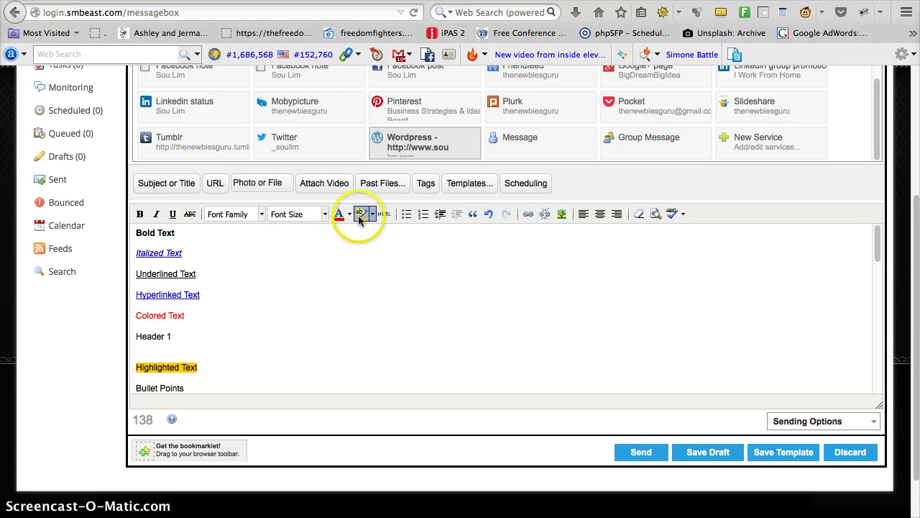
{"action": "left_click", "coordinate": [195, 314]}
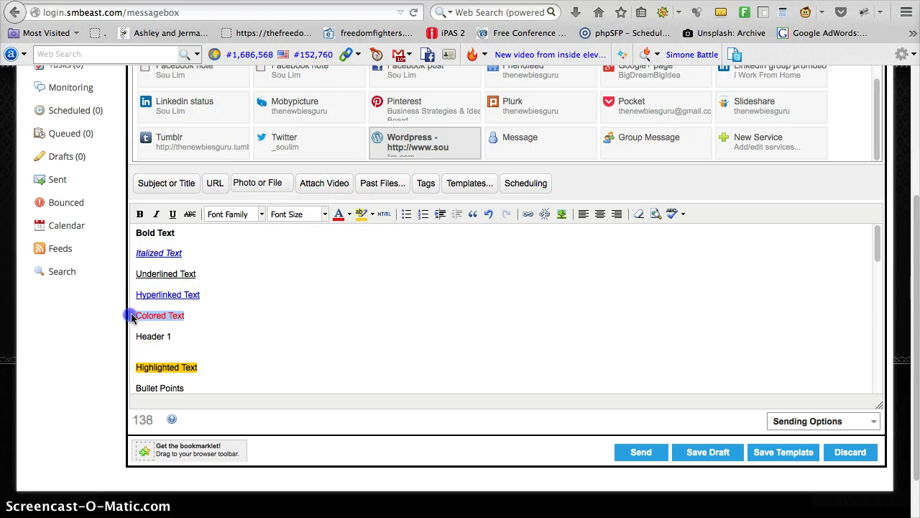
{"action": "left_click", "coordinate": [348, 214]}
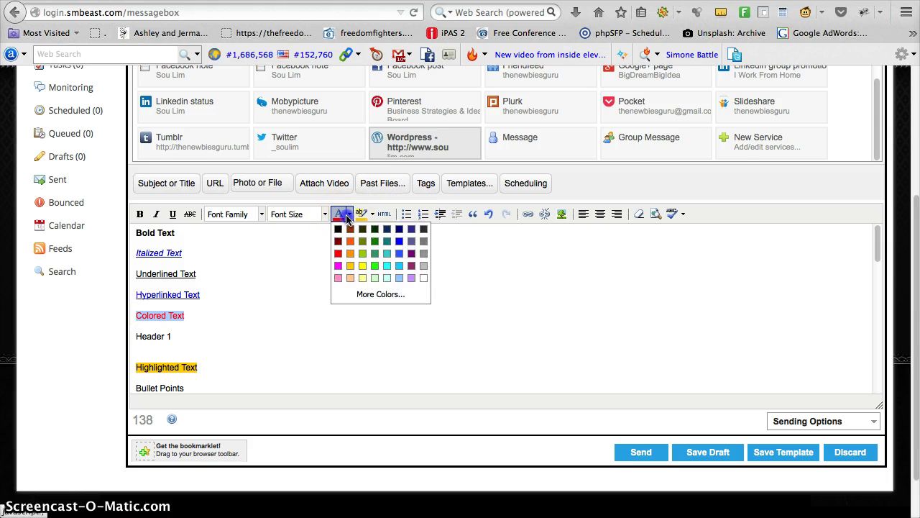
{"action": "left_click", "coordinate": [338, 253]}
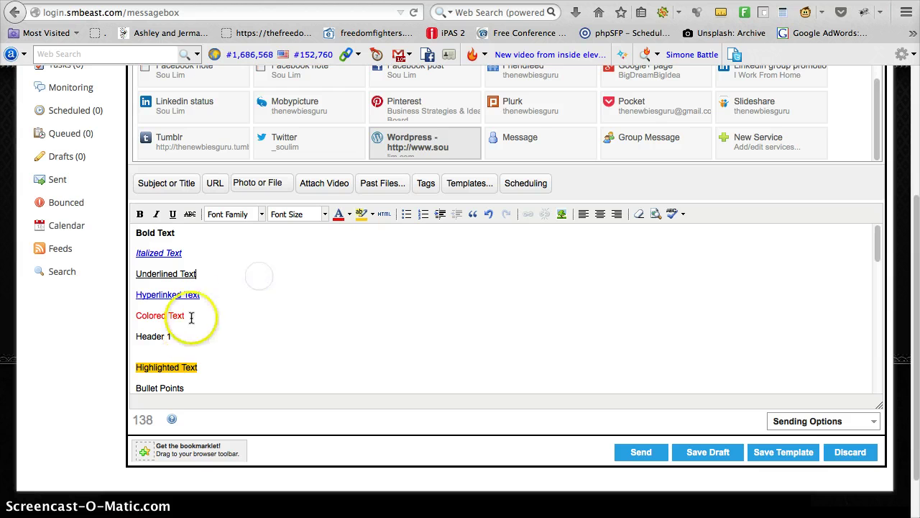
- Apply the yellow-orange background highlight to the "Highlighted Text" line
{"action": "scroll", "coordinate": [204, 361], "scroll_direction": "down", "scroll_amount": 1}
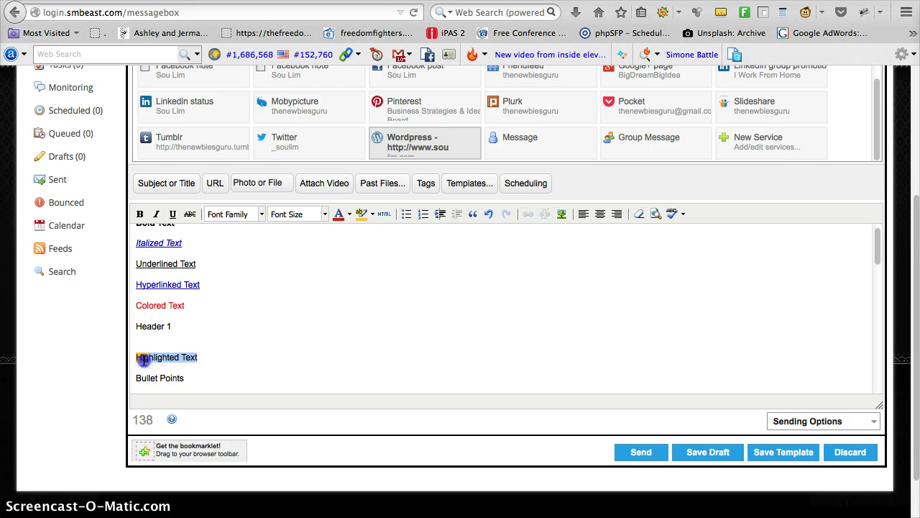
{"action": "left_click", "coordinate": [361, 214]}
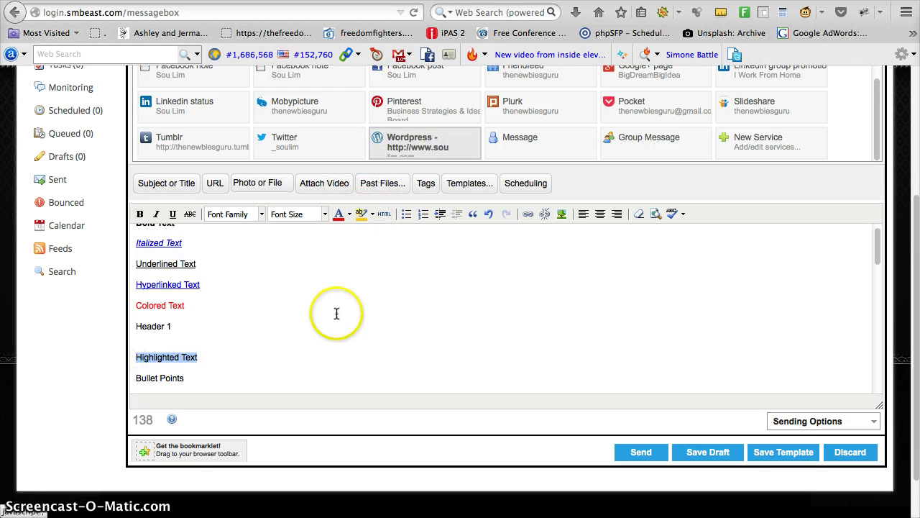
{"action": "left_click", "coordinate": [342, 308]}
- Delete the "Go For It... connect with me!" picture below the bullet points
{"action": "scroll", "coordinate": [200, 330], "scroll_direction": "down", "scroll_amount": 3}
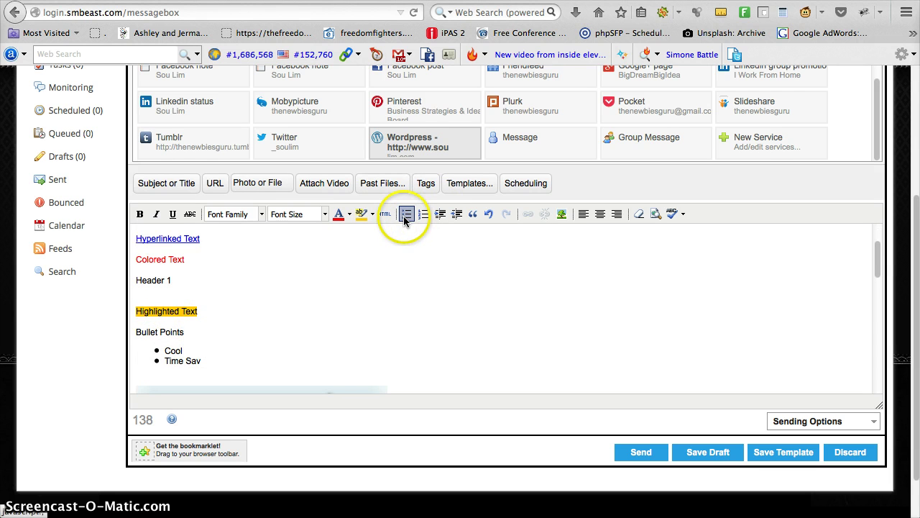
{"action": "scroll", "coordinate": [368, 268], "scroll_direction": "down", "scroll_amount": 10}
{"action": "scroll", "coordinate": [376, 254], "scroll_direction": "up", "scroll_amount": 4}
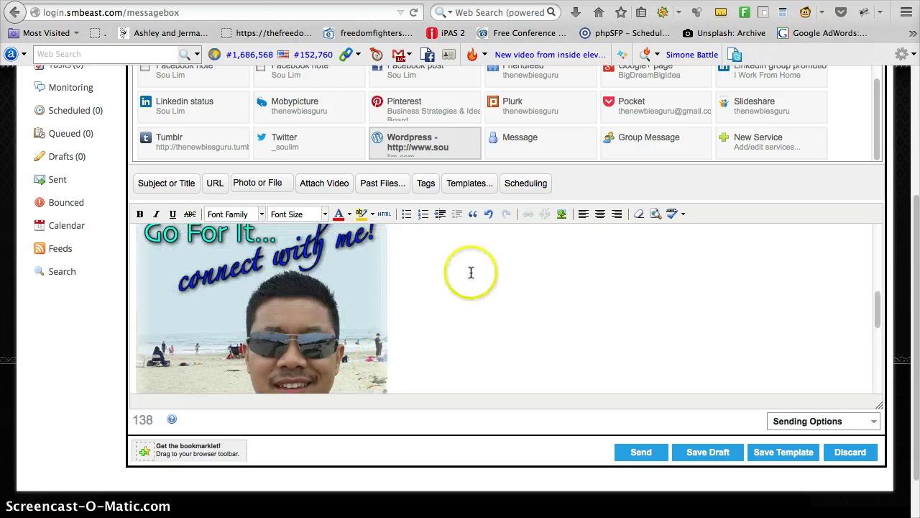
{"action": "left_click", "coordinate": [360, 305]}
{"action": "scroll", "coordinate": [517, 304], "scroll_direction": "up", "scroll_amount": 5}
{"action": "scroll", "coordinate": [435, 304], "scroll_direction": "down", "scroll_amount": 3}
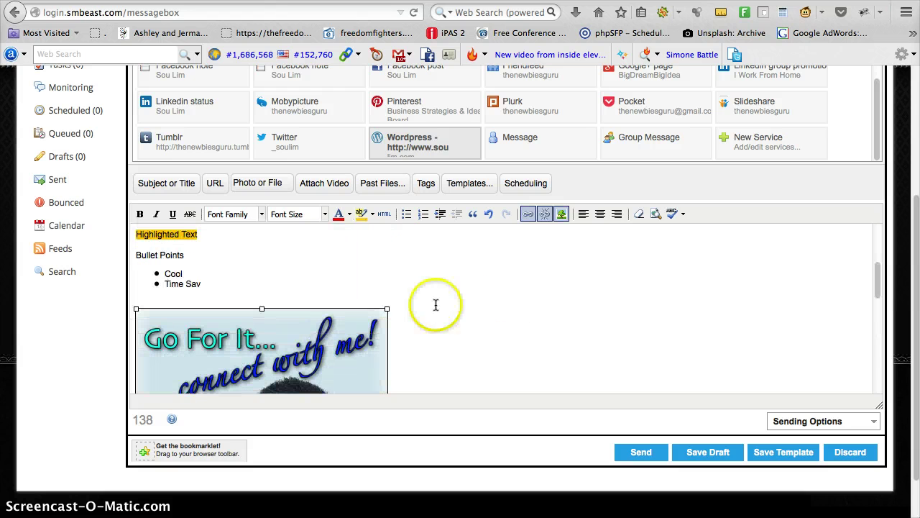
{"action": "key", "text": "Delete"}
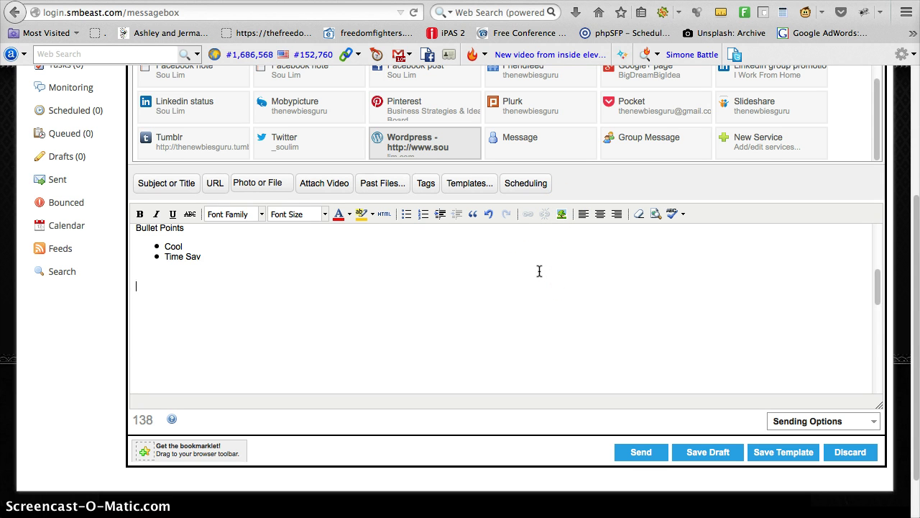
- Start inserting an image below the bullet points, using the suggested relaxtrepreneur.com address ending in uploads/2014/08/connect-with-me.png and the description "Connect with me!"
{"action": "left_click", "coordinate": [561, 214]}
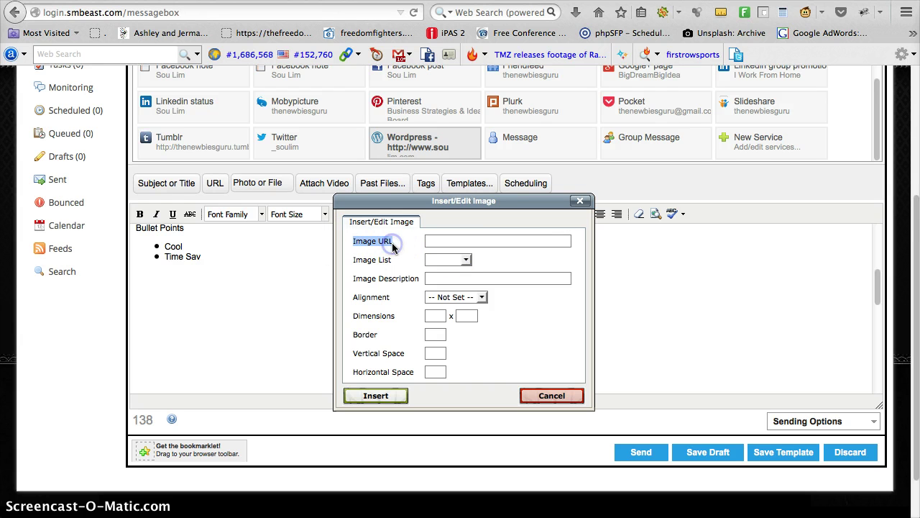
{"action": "left_click", "coordinate": [436, 242]}
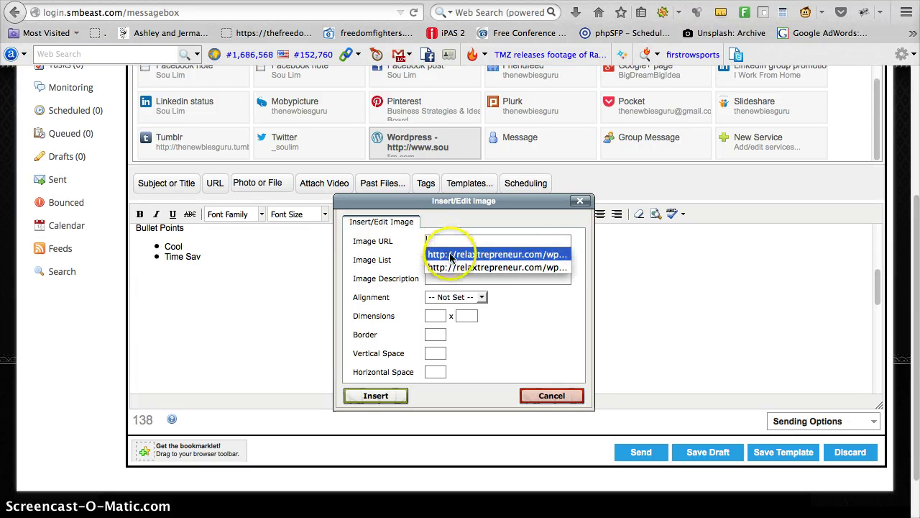
{"action": "left_click", "coordinate": [451, 255]}
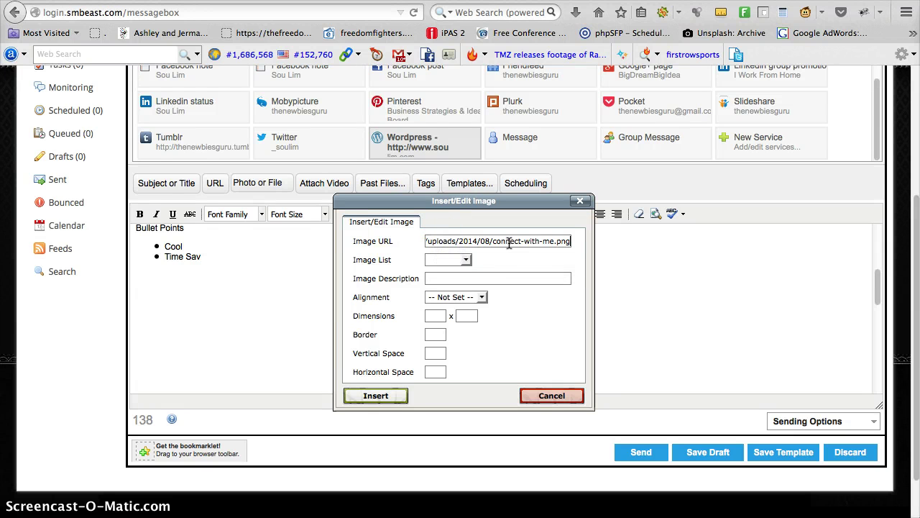
{"action": "left_click", "coordinate": [454, 273]}
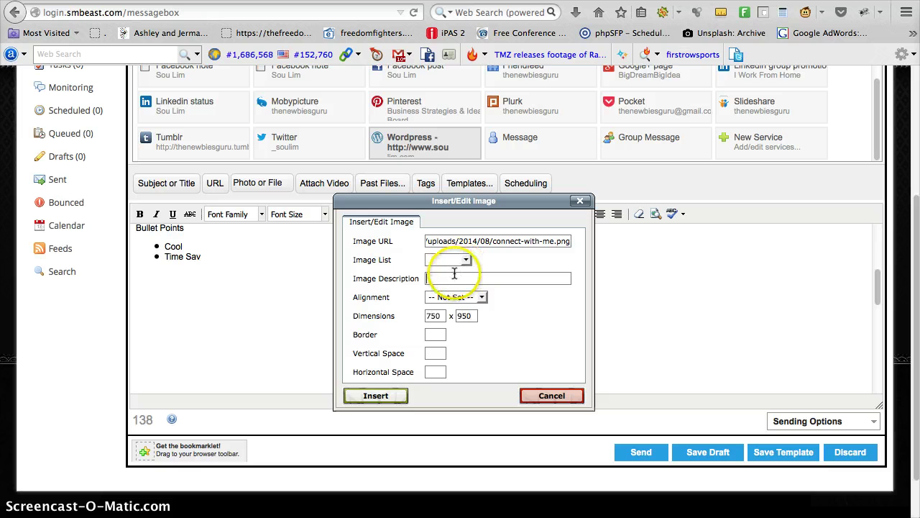
{"action": "left_click", "coordinate": [455, 277]}
{"action": "left_click", "coordinate": [458, 292]}
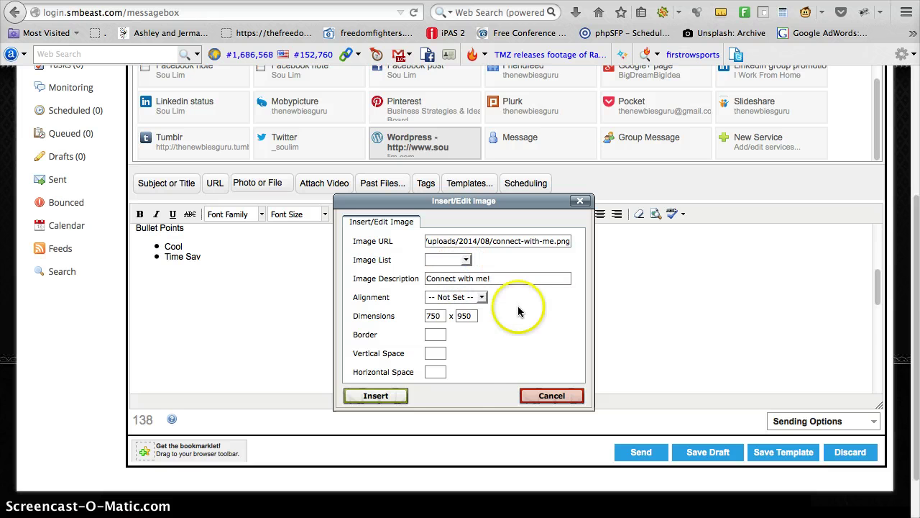
{"action": "left_click", "coordinate": [481, 299]}
{"action": "left_click", "coordinate": [517, 307]}
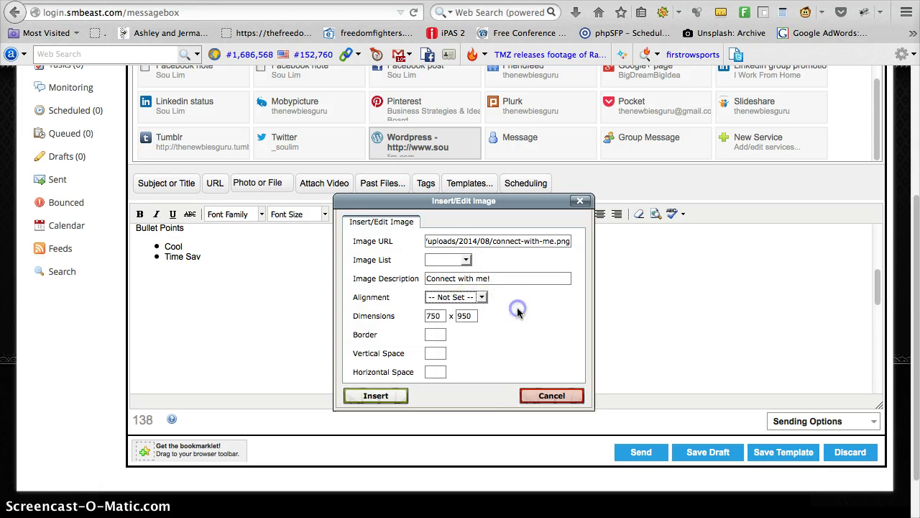
- Set the image dimensions to 350 x 450 and insert the image into the message
{"action": "double_click", "coordinate": [434, 315]}
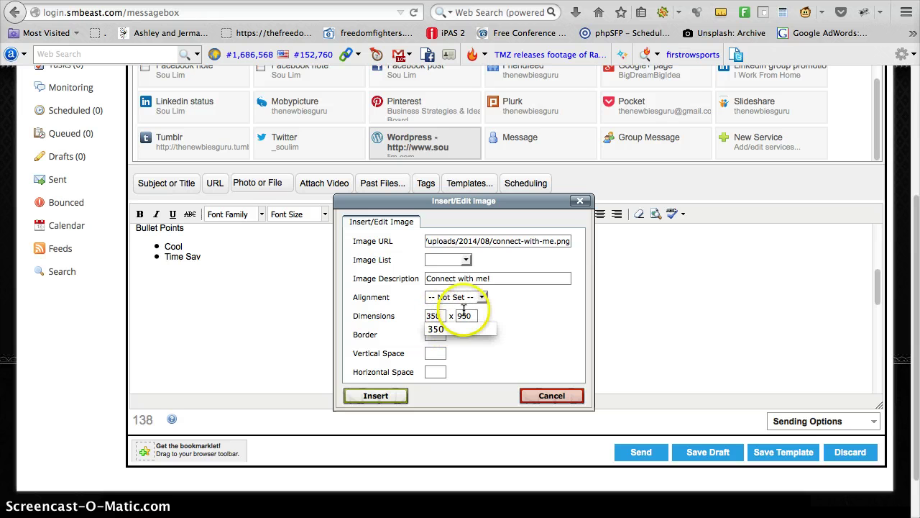
{"action": "double_click", "coordinate": [463, 314]}
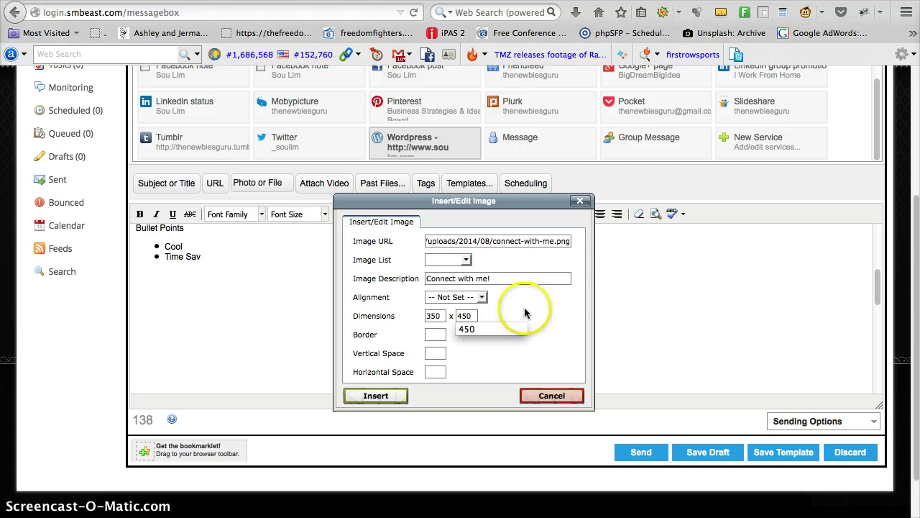
{"action": "left_click", "coordinate": [568, 306]}
{"action": "left_click", "coordinate": [376, 396]}
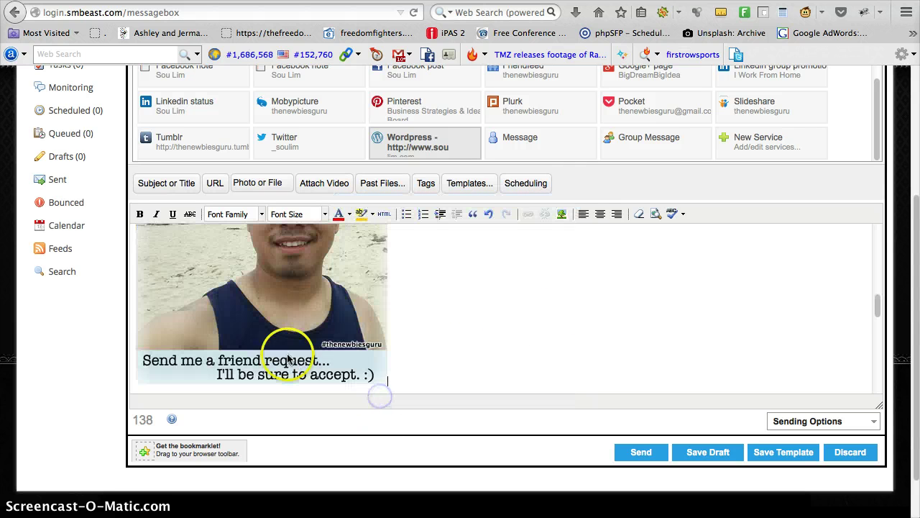
{"action": "scroll", "coordinate": [482, 358], "scroll_direction": "up", "scroll_amount": 10}
{"action": "scroll", "coordinate": [487, 298], "scroll_direction": "down", "scroll_amount": 5}
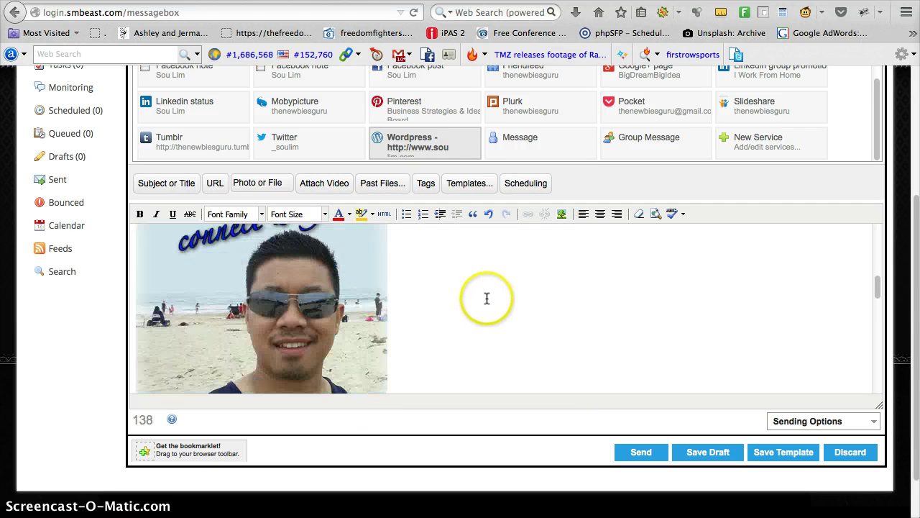
{"action": "scroll", "coordinate": [590, 318], "scroll_direction": "up", "scroll_amount": 3}
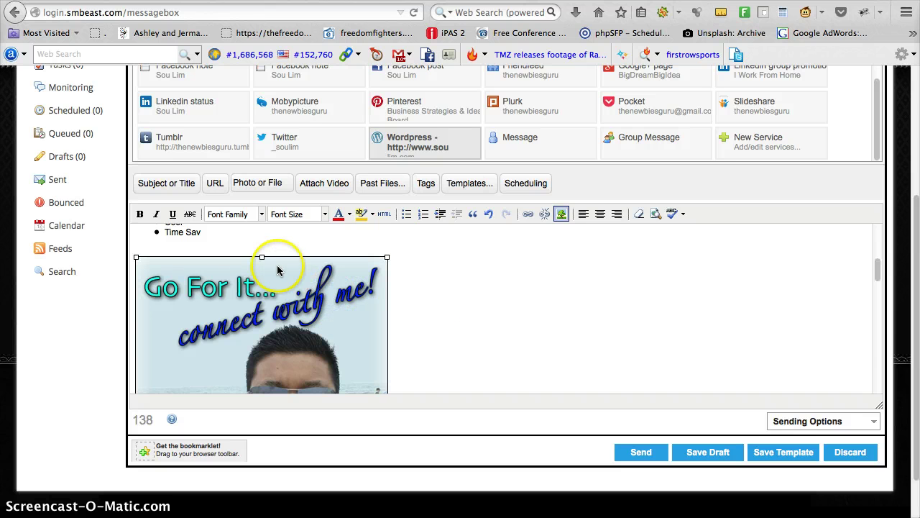
{"action": "left_click", "coordinate": [527, 214]}
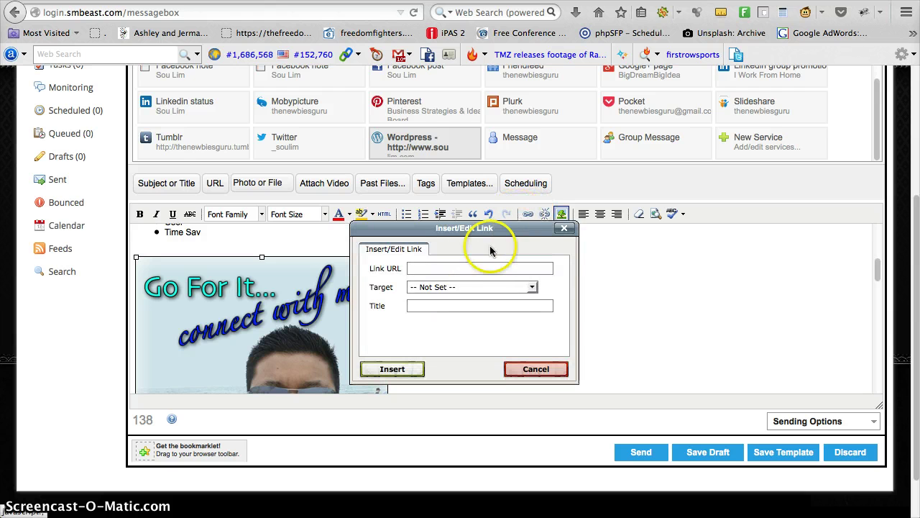
{"action": "left_click", "coordinate": [457, 268]}
{"action": "left_click", "coordinate": [461, 281]}
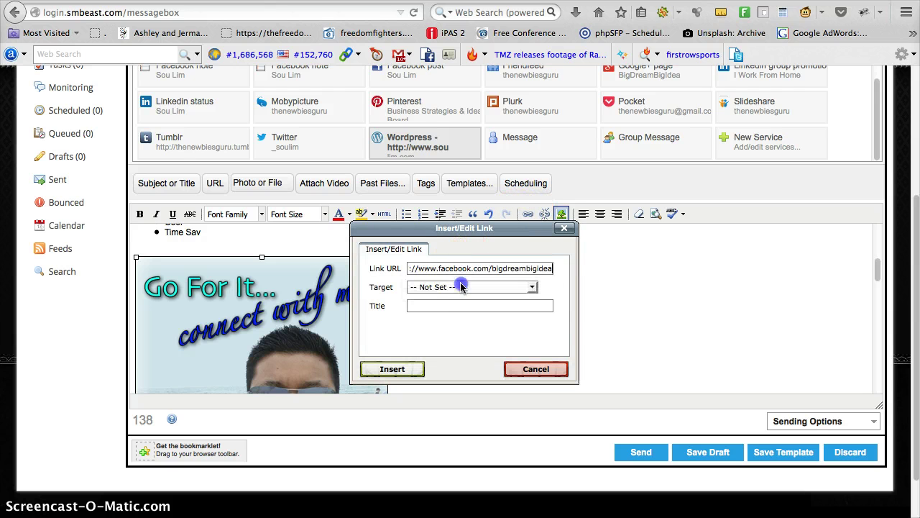
{"action": "left_click", "coordinate": [457, 289]}
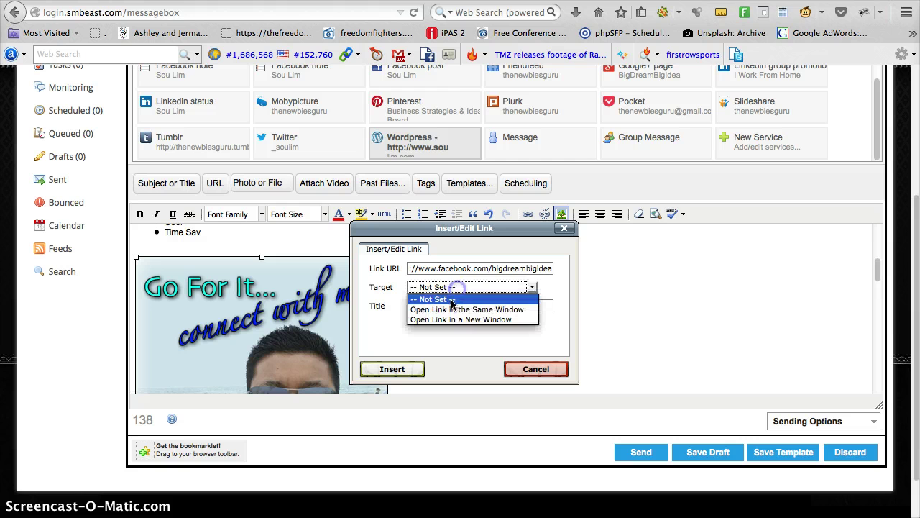
{"action": "left_click", "coordinate": [424, 319]}
{"action": "left_click", "coordinate": [426, 306]}
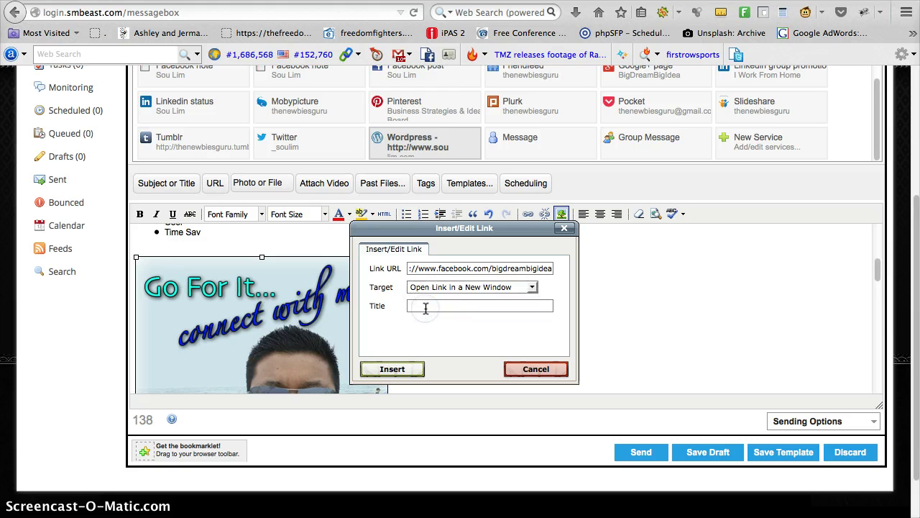
{"action": "left_click", "coordinate": [425, 308]}
{"action": "left_click", "coordinate": [429, 324]}
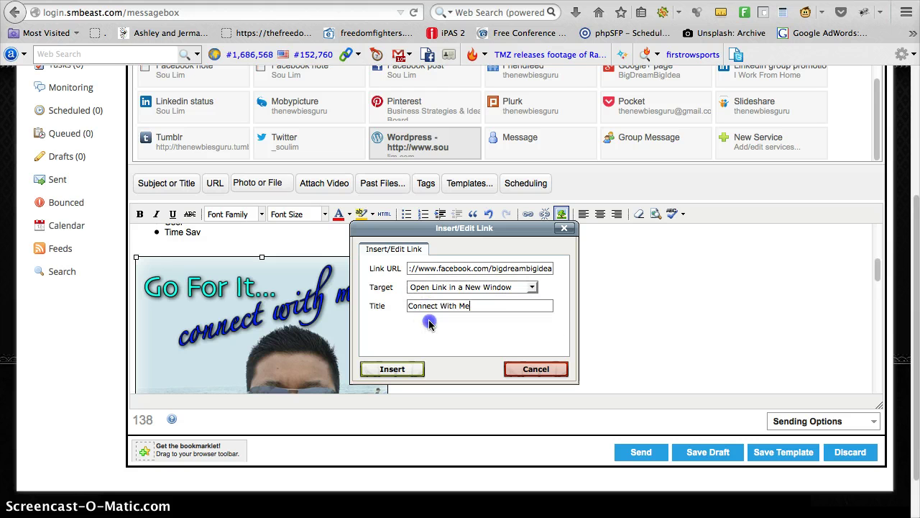
{"action": "left_click", "coordinate": [406, 370]}
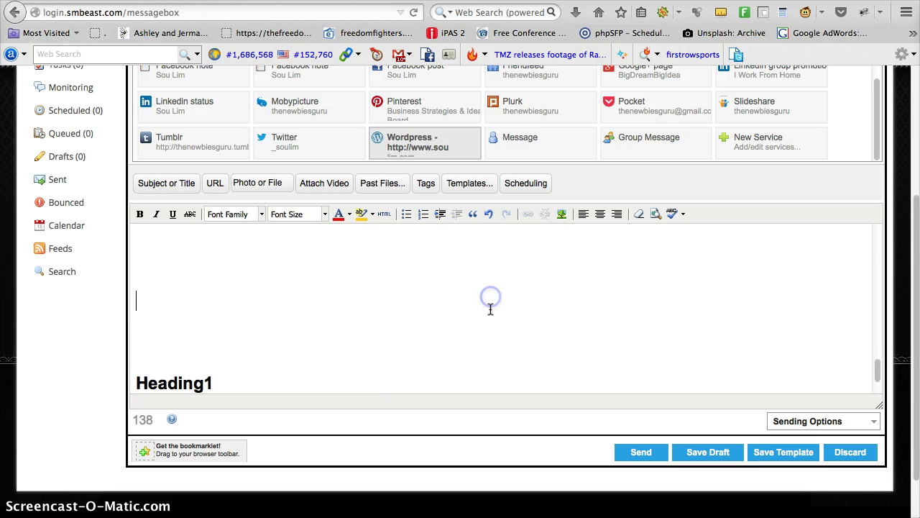
- Review the composed message from its formatted text lines down through the picture and the headings
{"action": "scroll", "coordinate": [489, 308], "scroll_direction": "up", "scroll_amount": 5}
{"action": "scroll", "coordinate": [489, 309], "scroll_direction": "down", "scroll_amount": 3}
{"action": "left_click", "coordinate": [341, 290]}
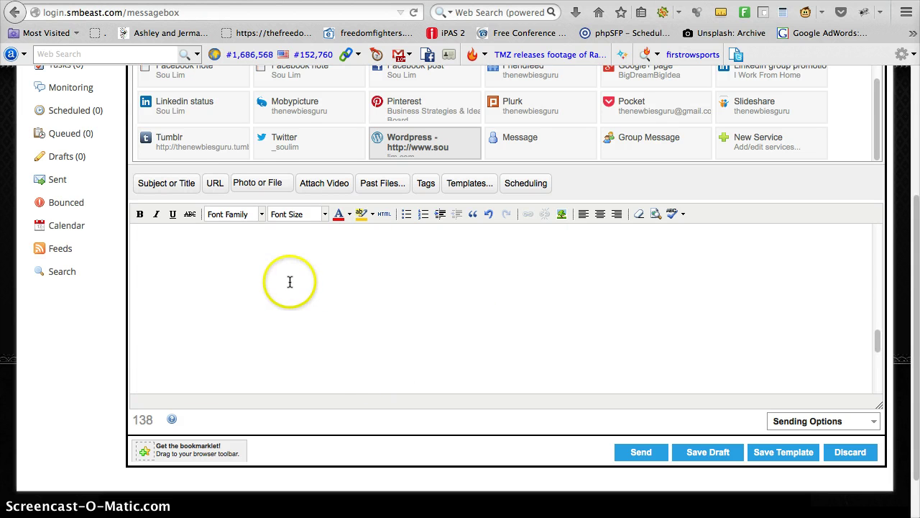
{"action": "scroll", "coordinate": [403, 292], "scroll_direction": "up", "scroll_amount": 10}
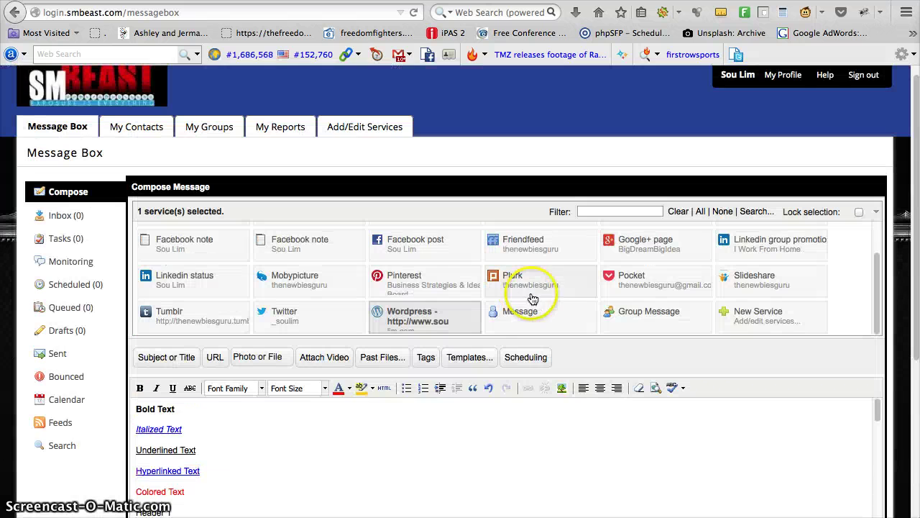
{"action": "scroll", "coordinate": [448, 393], "scroll_direction": "down", "scroll_amount": 2}
{"action": "scroll", "coordinate": [379, 371], "scroll_direction": "down", "scroll_amount": 5}
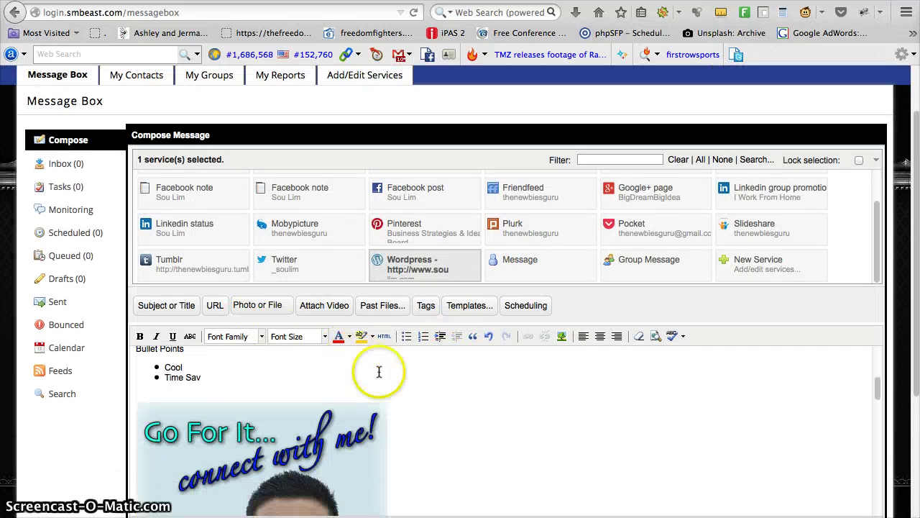
{"action": "scroll", "coordinate": [527, 428], "scroll_direction": "down", "scroll_amount": 4}
{"action": "scroll", "coordinate": [527, 429], "scroll_direction": "up", "scroll_amount": 10}
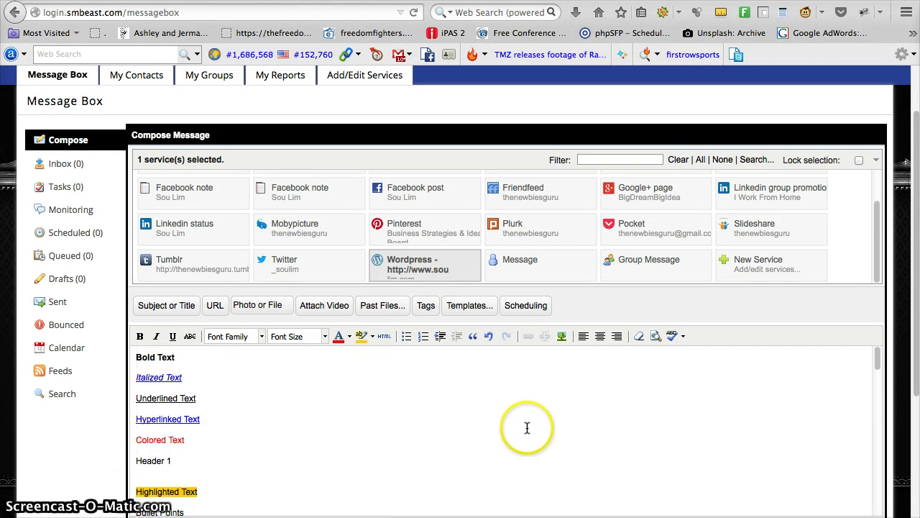
- Set the font size of the Header 1 line to 16px, trying 14px first
{"action": "left_click", "coordinate": [143, 461]}
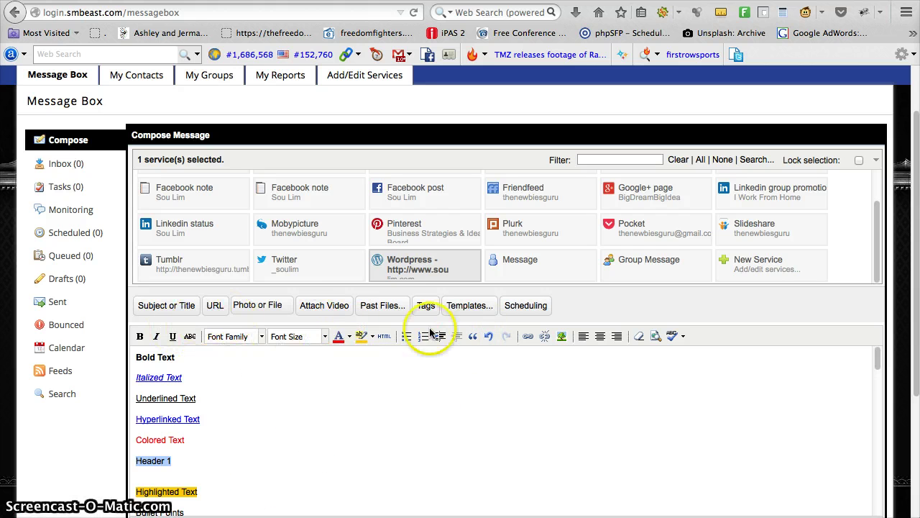
{"action": "left_click", "coordinate": [326, 338]}
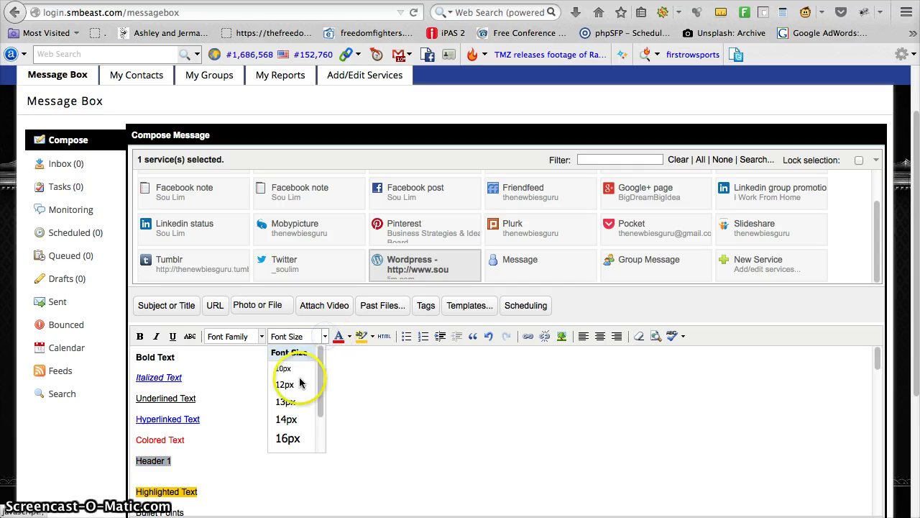
{"action": "left_click", "coordinate": [291, 421]}
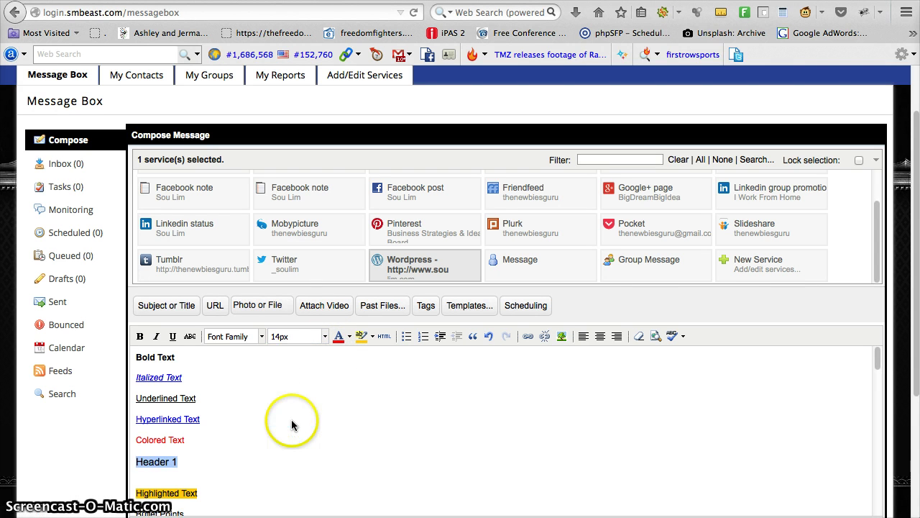
{"action": "left_click", "coordinate": [325, 336]}
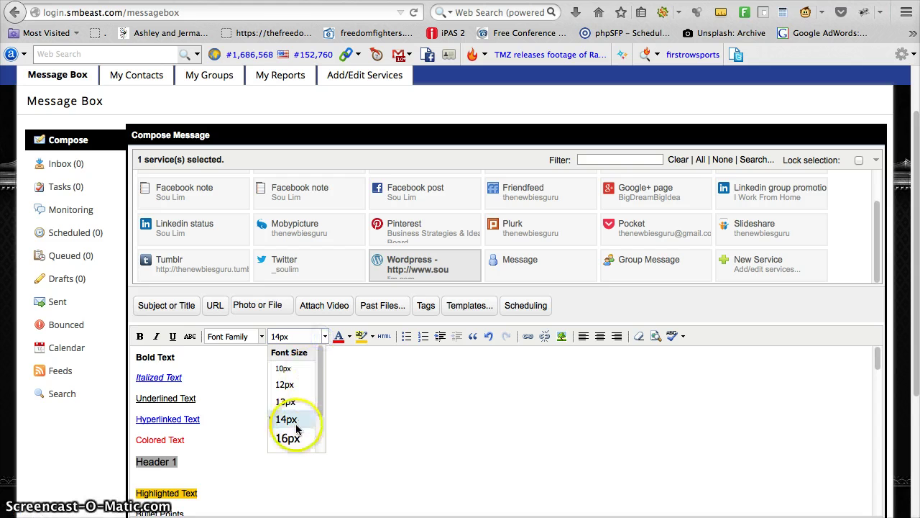
{"action": "left_click", "coordinate": [289, 437]}
{"action": "scroll", "coordinate": [343, 414], "scroll_direction": "down", "scroll_amount": 1}
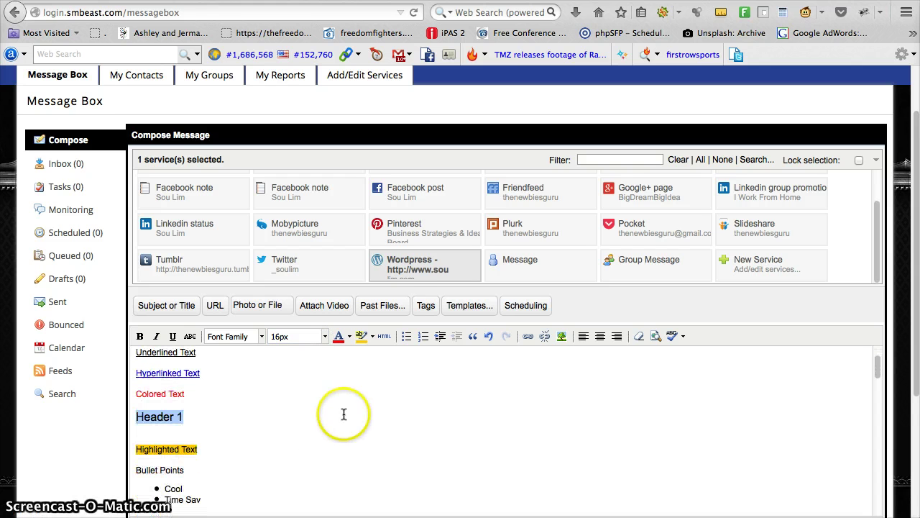
{"action": "left_click", "coordinate": [231, 407]}
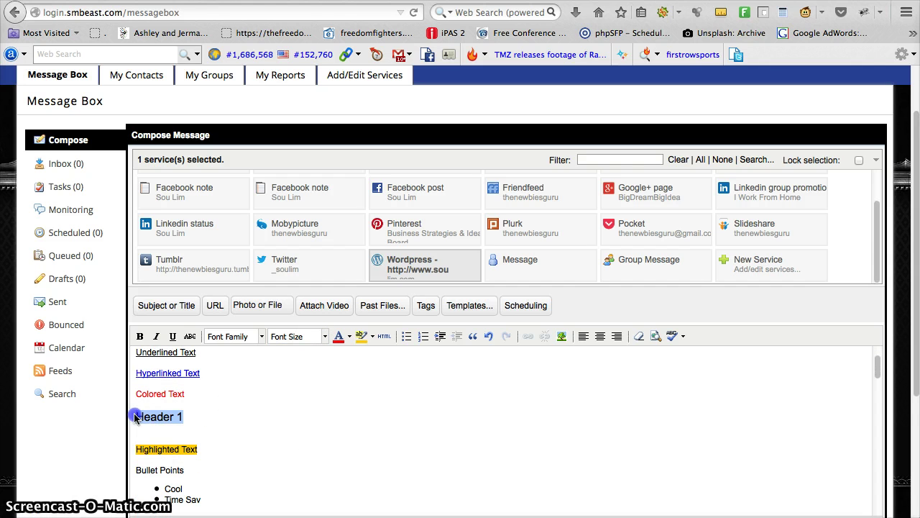
- Wrap the Header 1 text in <h1> and </h1> tags in the HTML source, with a blank line after the closing tag
{"action": "left_click_drag", "start_coordinate": [134, 418], "coordinate": [134, 418]}
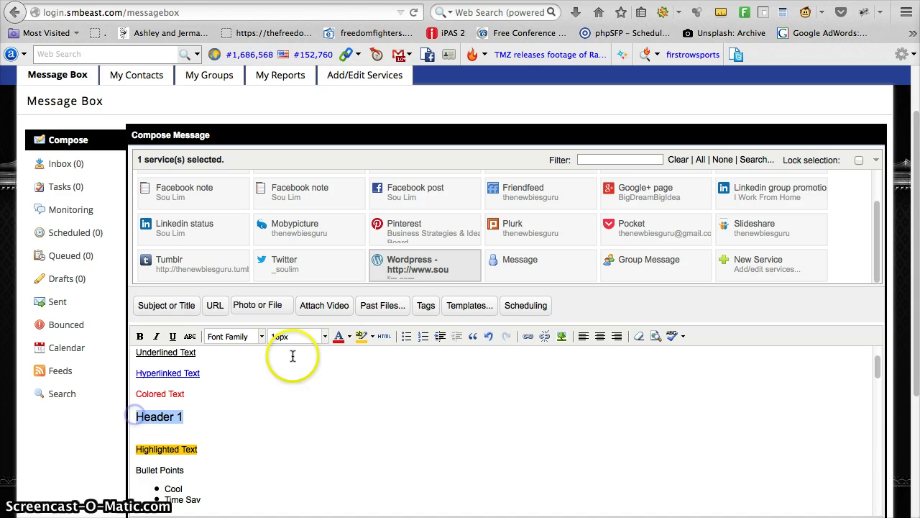
{"action": "left_click", "coordinate": [385, 336]}
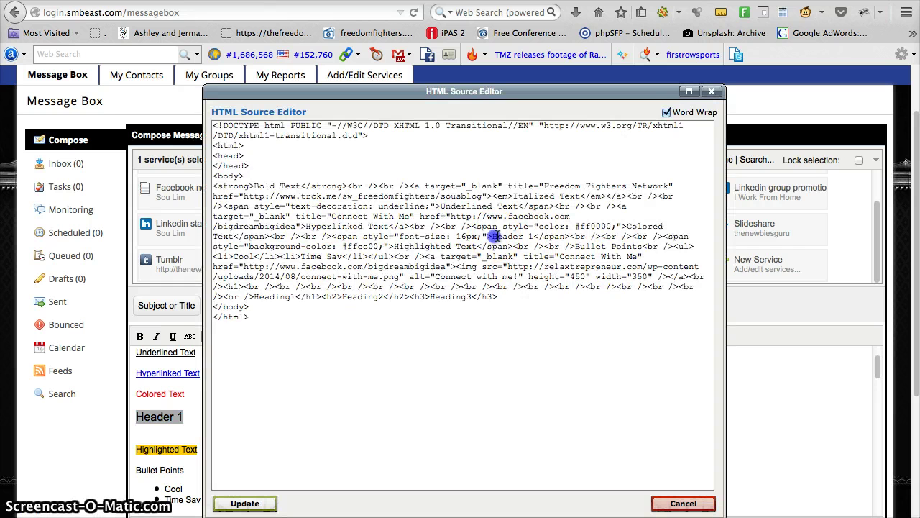
{"action": "type", "text": "<"}
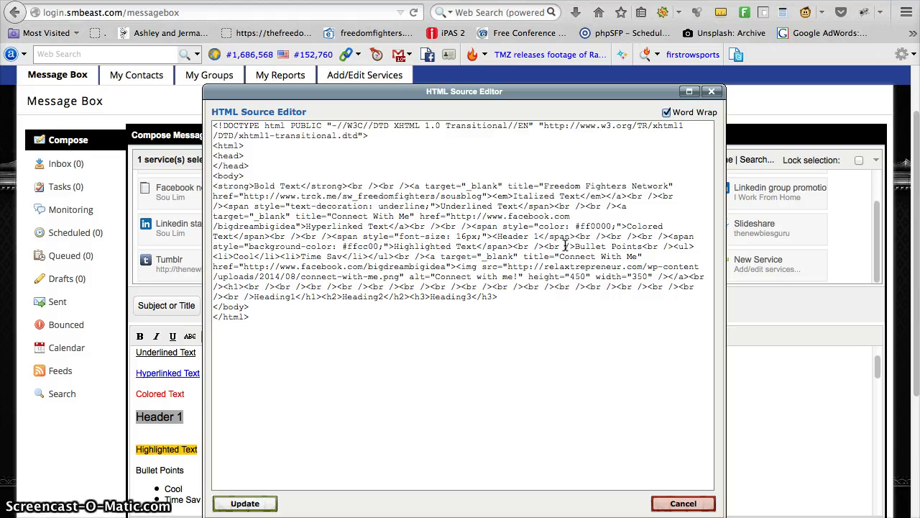
{"action": "type", "text": "h1>Header 1"}
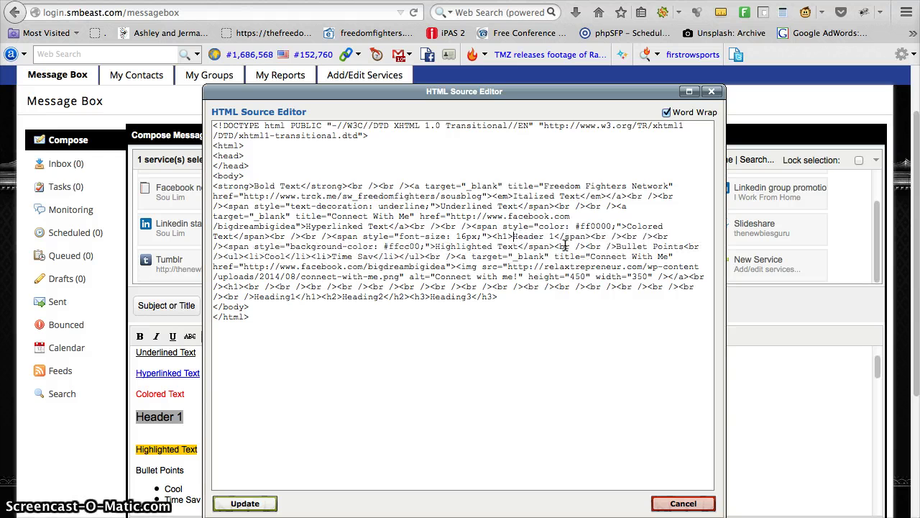
{"action": "type", "text": "<"}
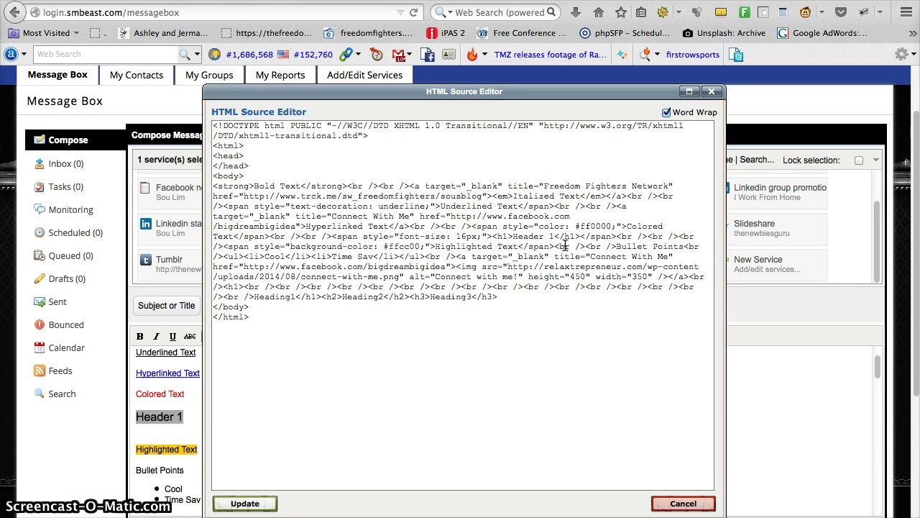
{"action": "type", "text": "/h1>"}
{"action": "key", "text": "Return"}
{"action": "key", "text": "Return"}
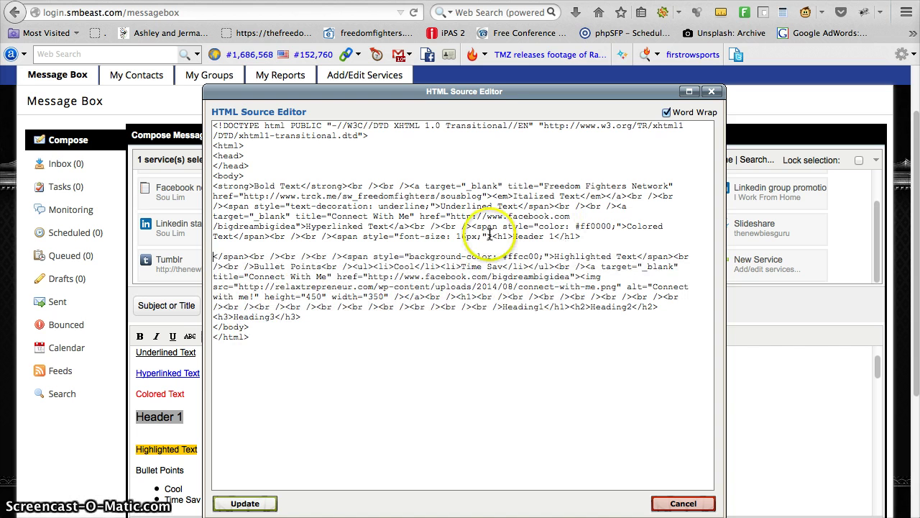
- Separate the opening <h1> tag from the preceding span with a blank line and apply the source changes to the message
{"action": "left_click", "coordinate": [491, 236]}
{"action": "key", "text": "Return"}
{"action": "key", "text": "Return"}
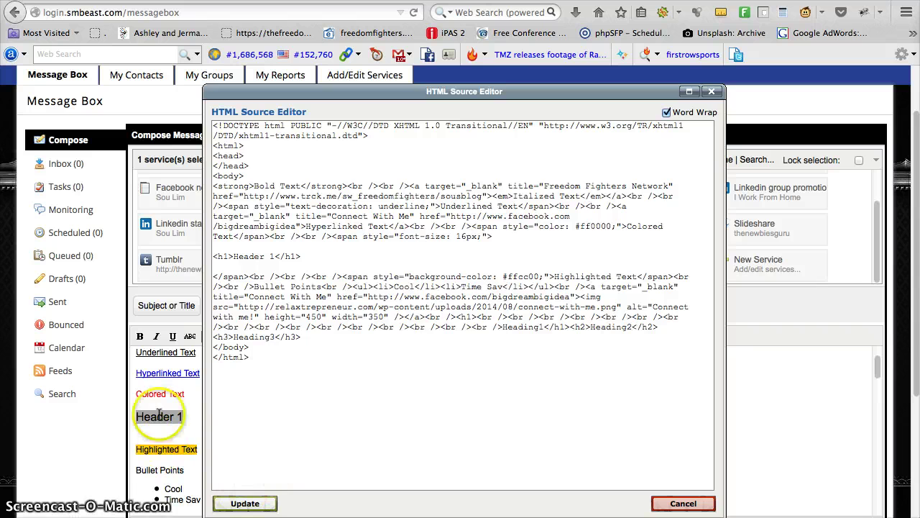
{"action": "left_click", "coordinate": [234, 501]}
- Check how the Header 1 line and the content below it look in the message
{"action": "left_click", "coordinate": [269, 439]}
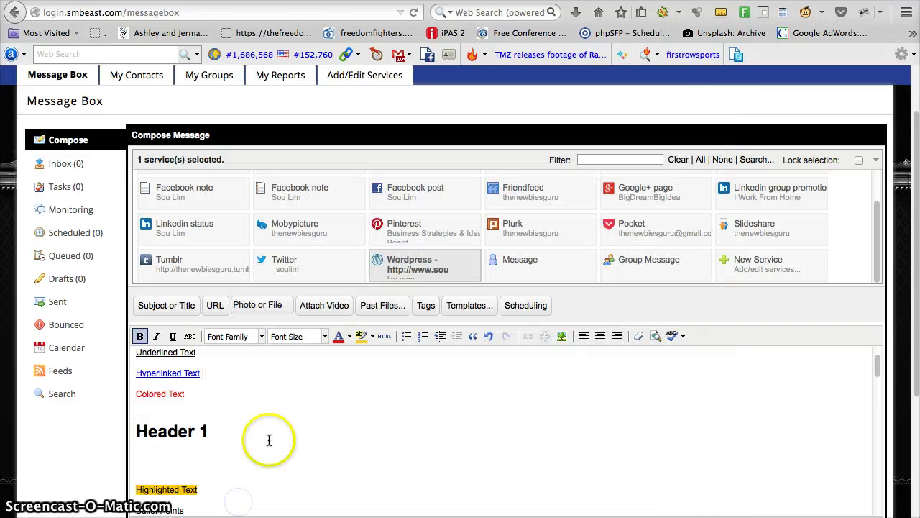
{"action": "triple_click", "coordinate": [229, 429]}
{"action": "left_click", "coordinate": [237, 435]}
{"action": "scroll", "coordinate": [302, 403], "scroll_direction": "down", "scroll_amount": 5}
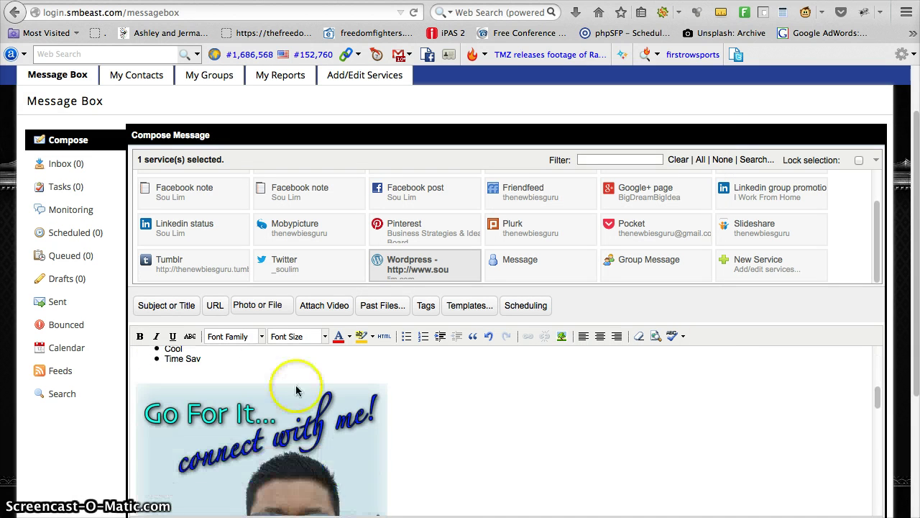
{"action": "scroll", "coordinate": [286, 399], "scroll_direction": "up", "scroll_amount": 4}
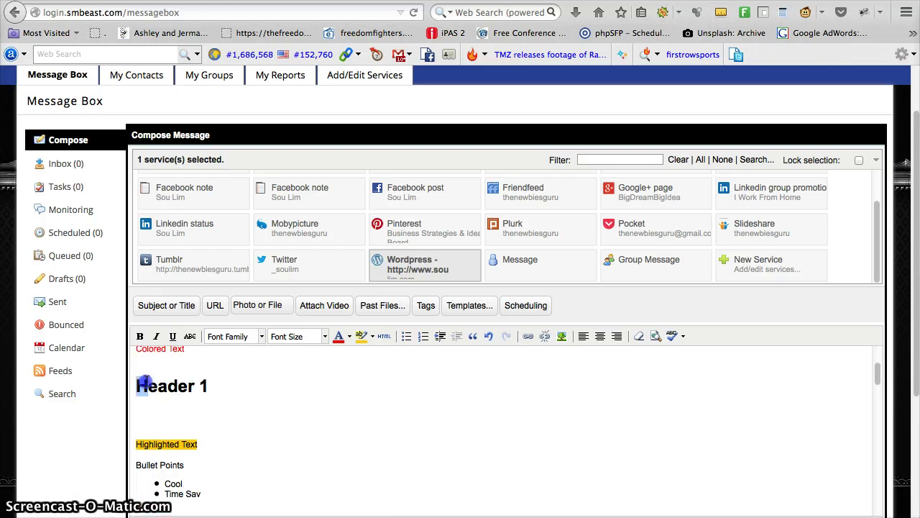
{"action": "left_click", "coordinate": [231, 390]}
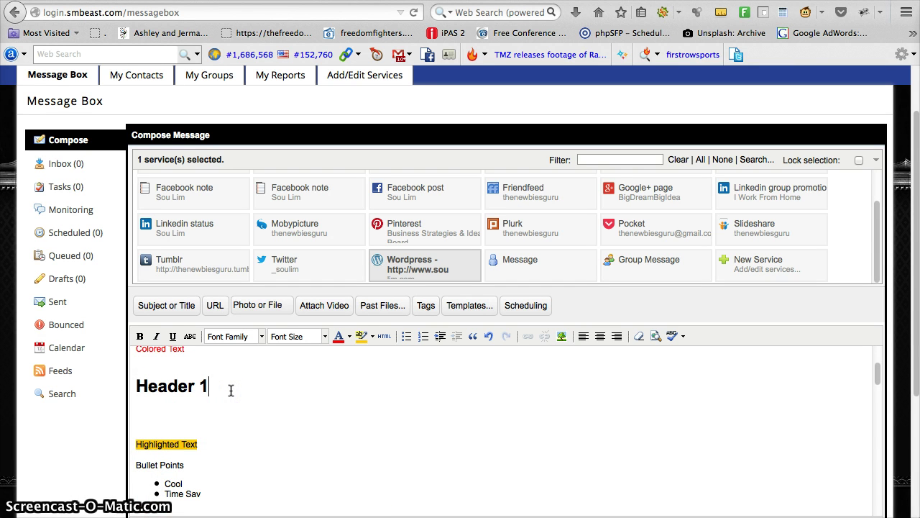
{"action": "left_click", "coordinate": [212, 393]}
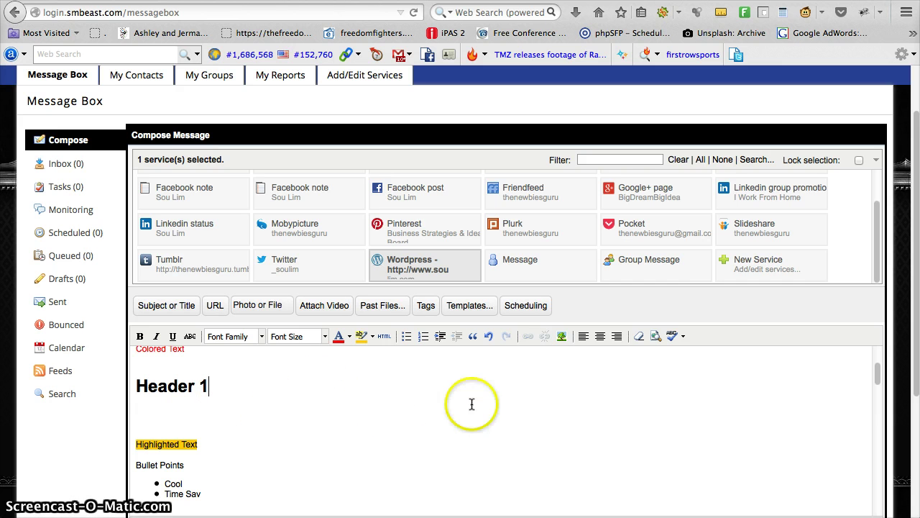
- Delete the Heading1, Heading2 and Heading3 lines at the end of the message and the blank lines below the picture
{"action": "scroll", "coordinate": [508, 419], "scroll_direction": "up", "scroll_amount": 3}
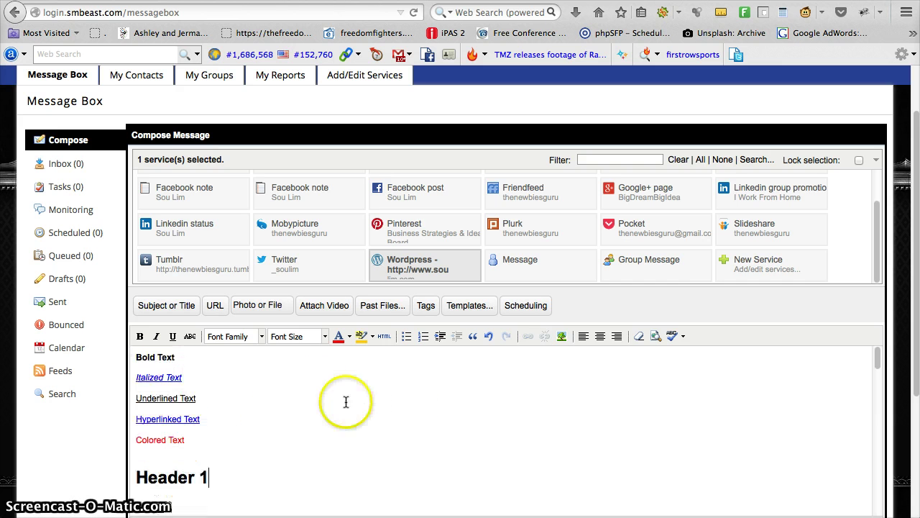
{"action": "scroll", "coordinate": [313, 394], "scroll_direction": "down", "scroll_amount": 6}
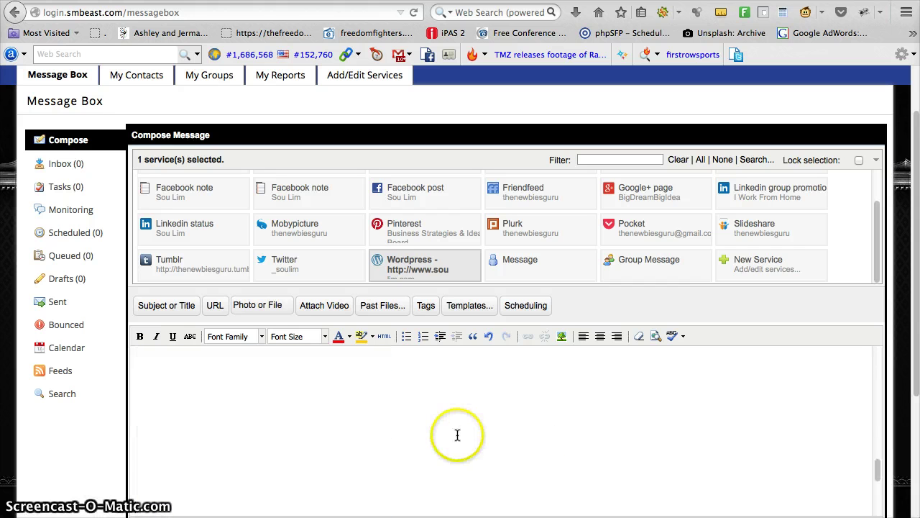
{"action": "scroll", "coordinate": [458, 434], "scroll_direction": "down", "scroll_amount": 5}
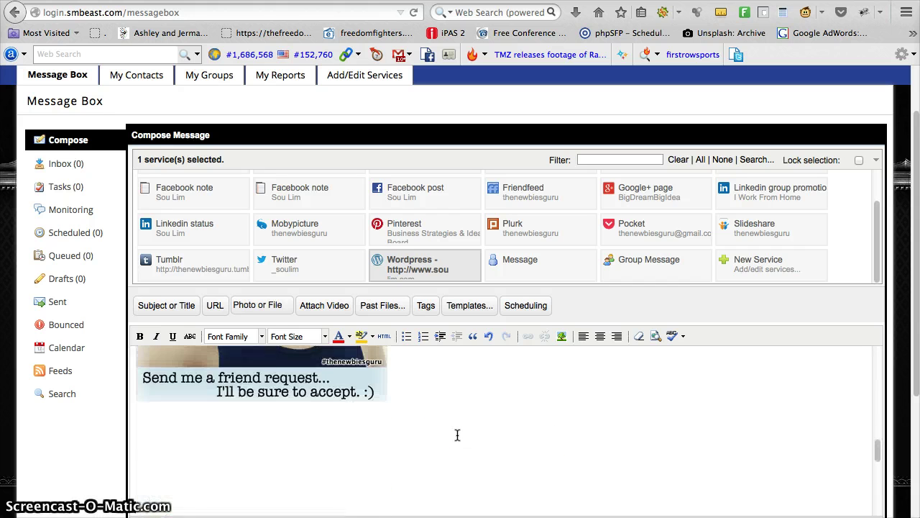
{"action": "scroll", "coordinate": [242, 474], "scroll_direction": "down", "scroll_amount": 3}
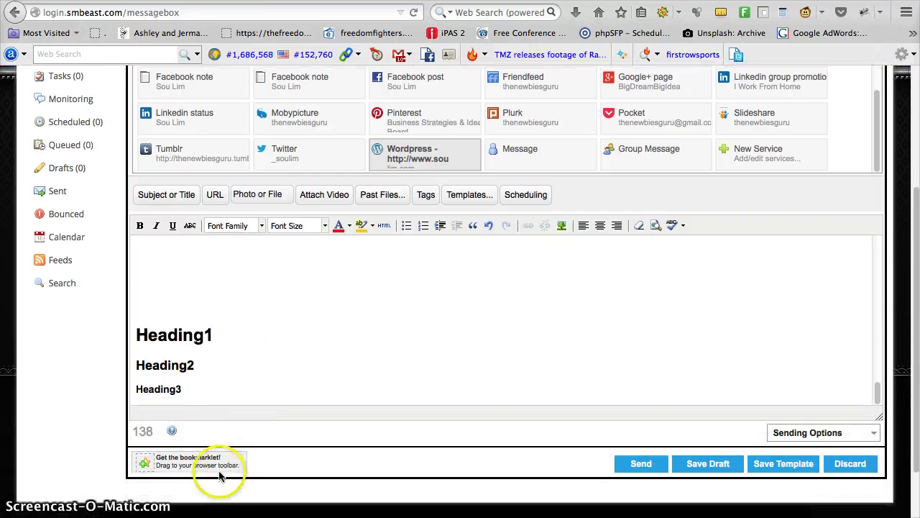
{"action": "left_click_drag", "start_coordinate": [230, 389], "coordinate": [110, 280]}
{"action": "key", "text": "BackSpace"}
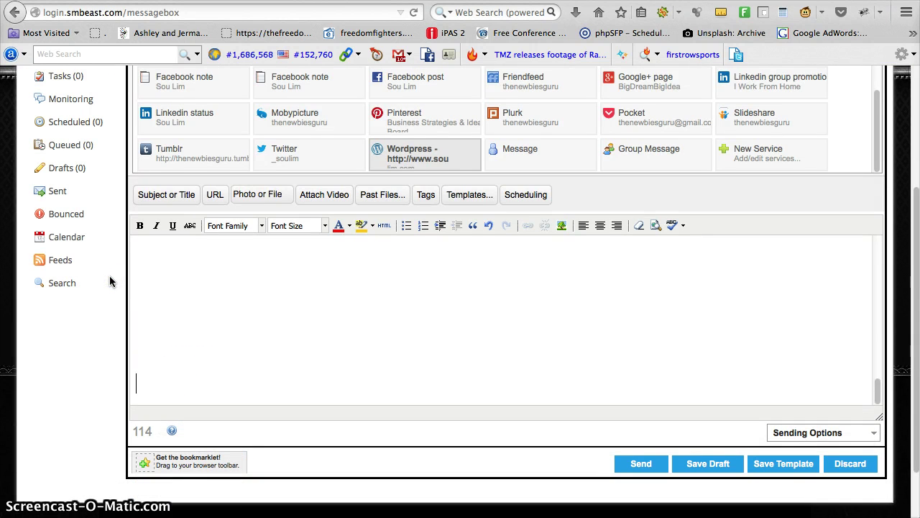
{"action": "key", "text": "Up"}
{"action": "key", "text": "Up"}
{"action": "key", "text": "Up"}
{"action": "key", "text": "Up"}
{"action": "key", "text": "Up"}
{"action": "key", "text": "Up"}
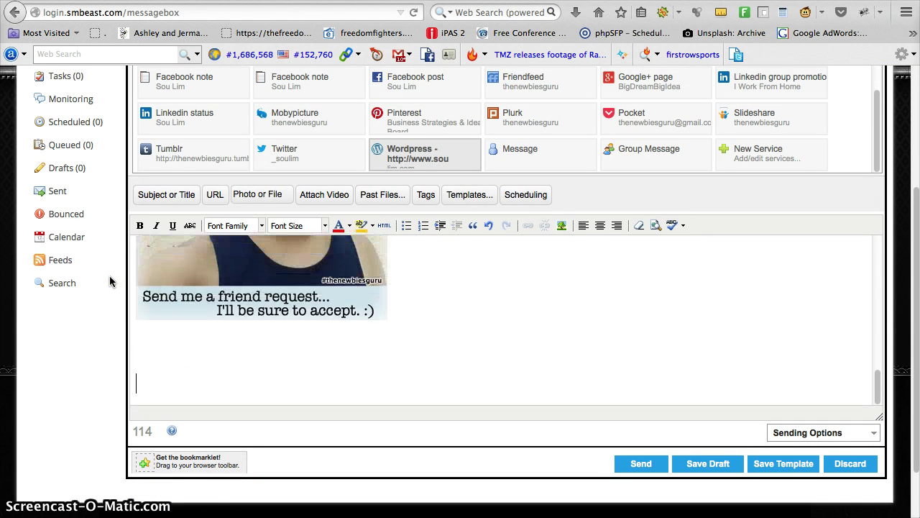
{"action": "key", "text": "Up"}
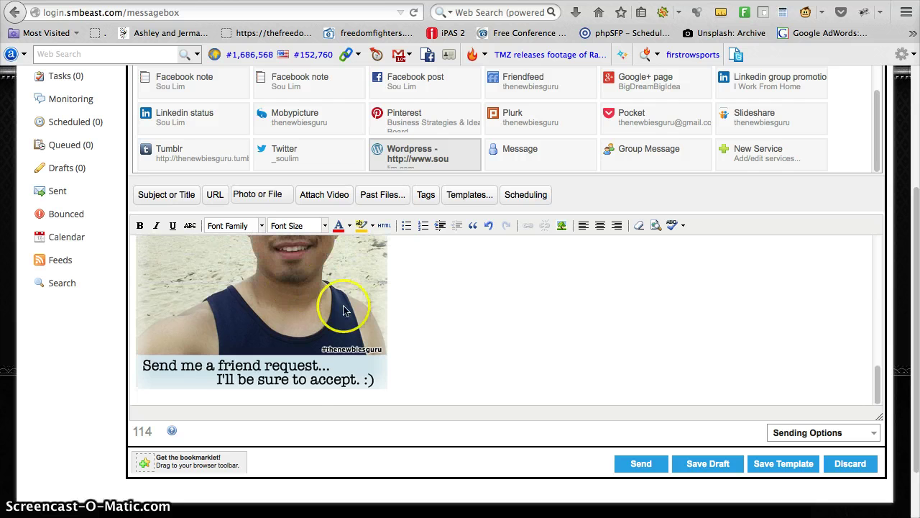
- Enable the "Notify me when sent" sending option for the message
{"action": "scroll", "coordinate": [460, 304], "scroll_direction": "up", "scroll_amount": 10}
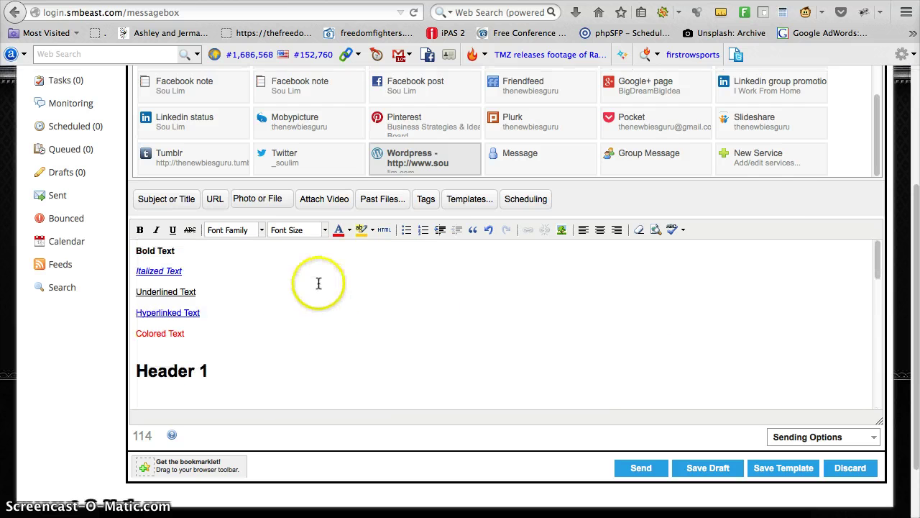
{"action": "scroll", "coordinate": [319, 283], "scroll_direction": "up", "scroll_amount": 5}
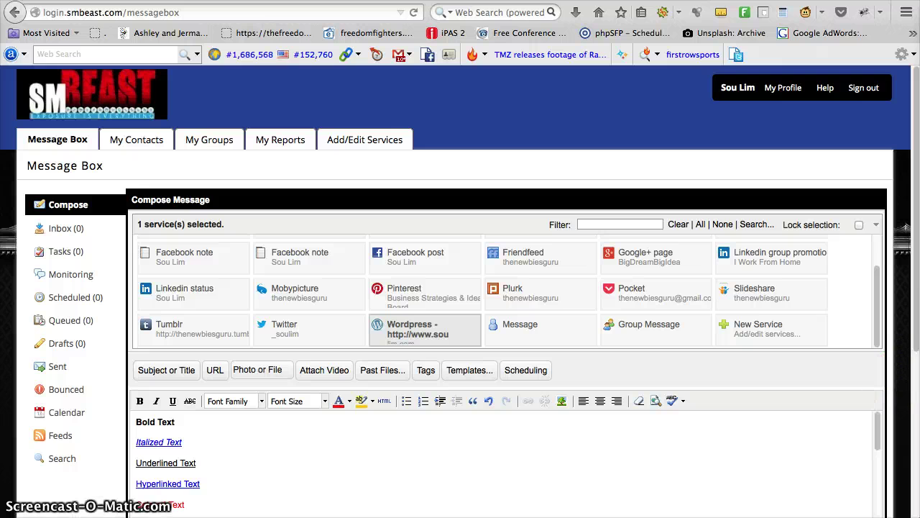
{"action": "scroll", "coordinate": [917, 350], "scroll_direction": "down", "scroll_amount": 5}
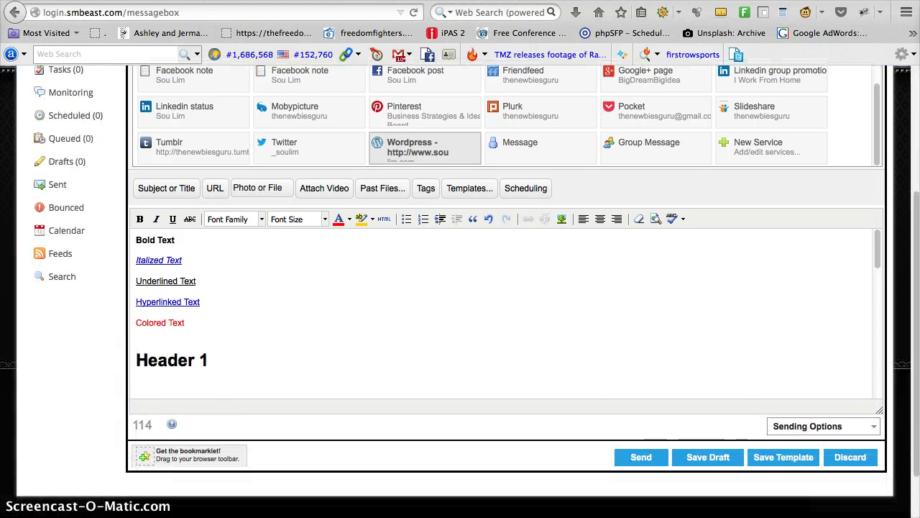
{"action": "left_click", "coordinate": [875, 427]}
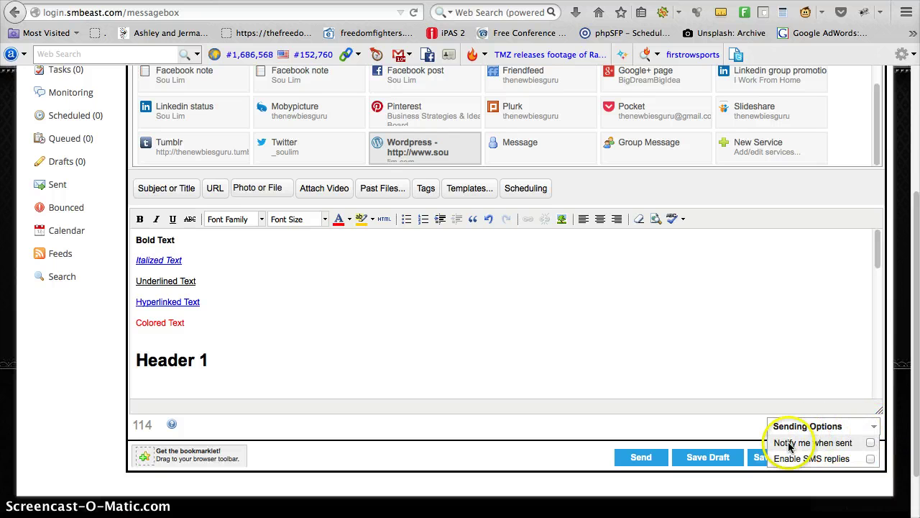
{"action": "left_click", "coordinate": [875, 428]}
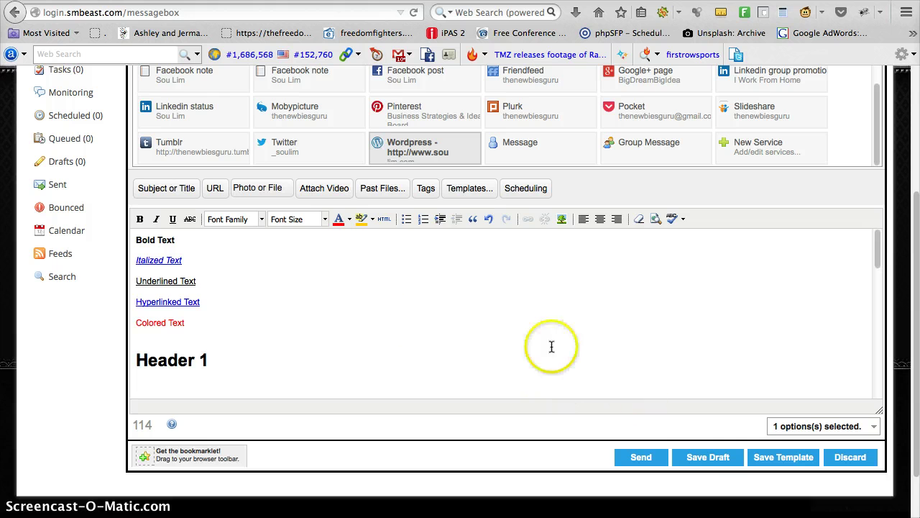
- Send the message to the selected Wordpress blog and open the list of scheduled messages
{"action": "scroll", "coordinate": [428, 350], "scroll_direction": "up", "scroll_amount": 3}
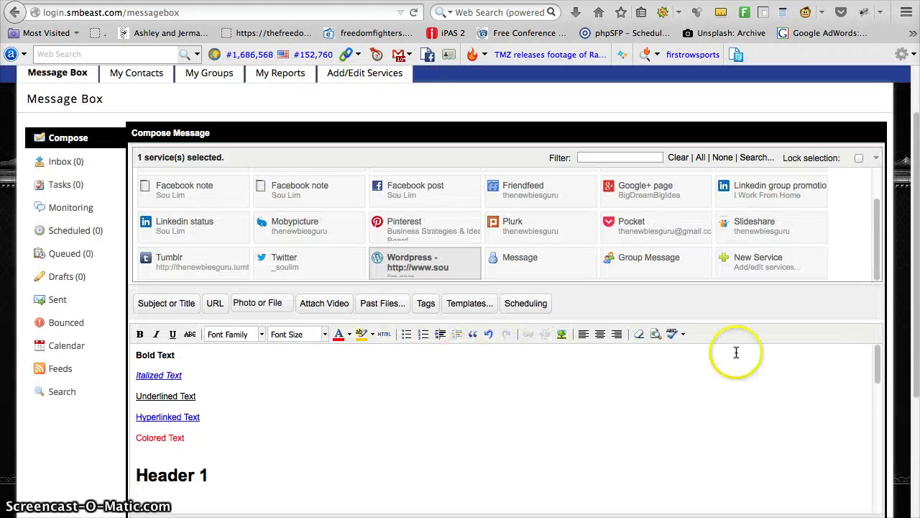
{"action": "scroll", "coordinate": [899, 362], "scroll_direction": "down", "scroll_amount": 3}
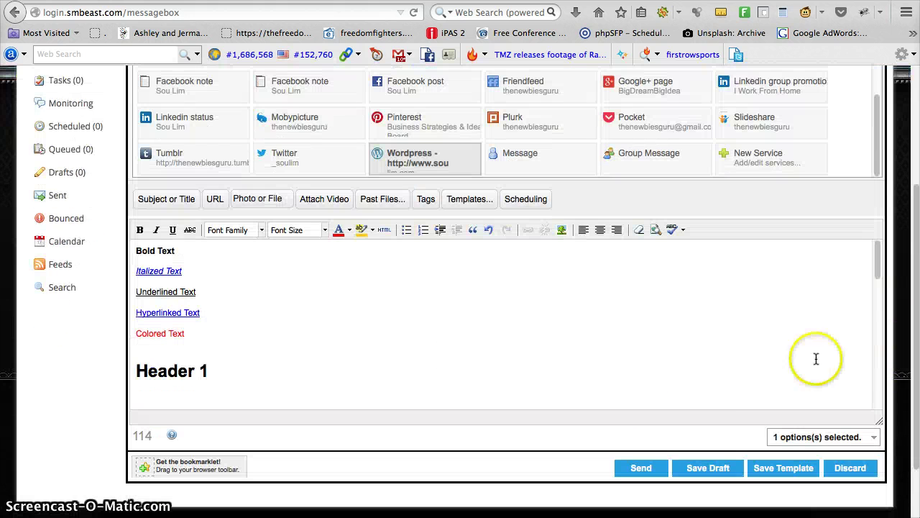
{"action": "left_click", "coordinate": [633, 469]}
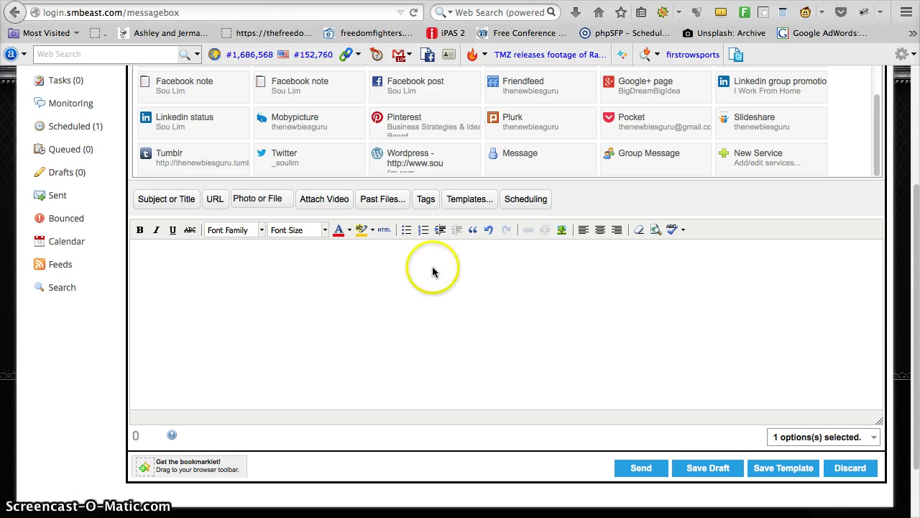
{"action": "left_click_drag", "start_coordinate": [914, 216], "coordinate": [863, 136]}
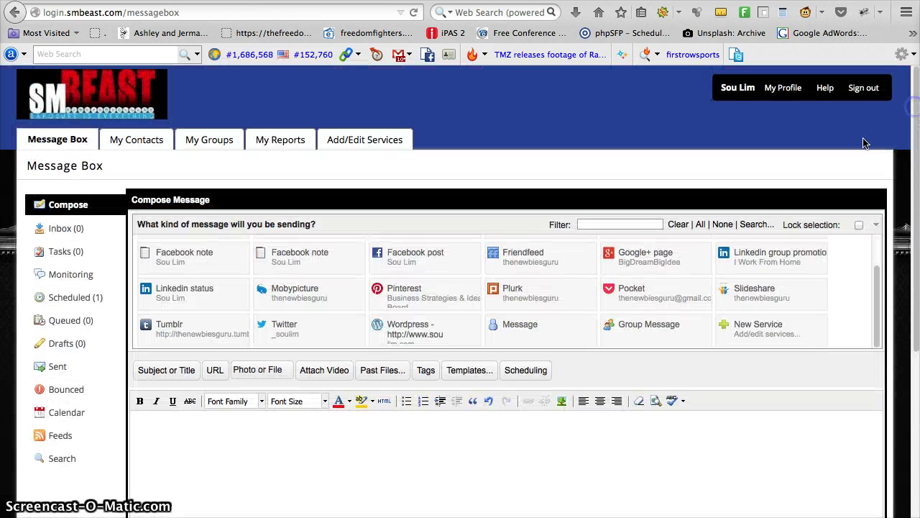
{"action": "left_click", "coordinate": [79, 298]}
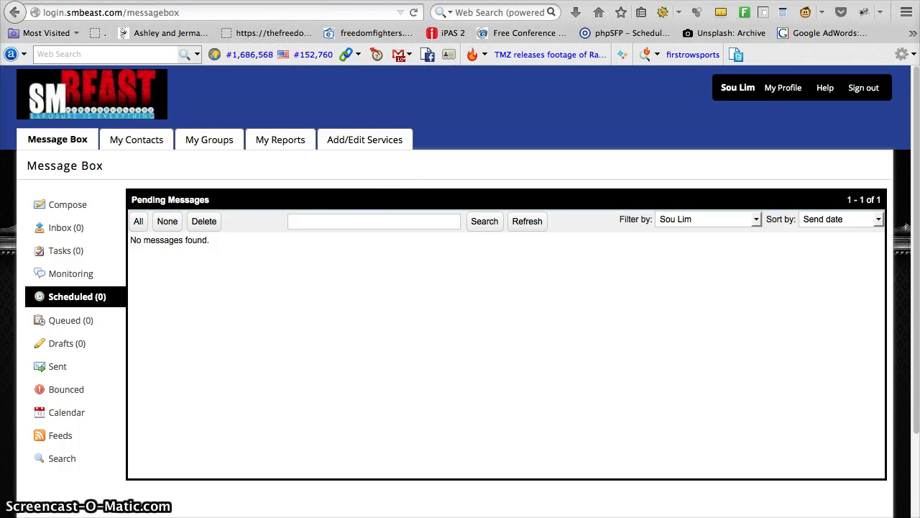
- Switch to the blog's WordPress admin and open the untitled draft from the list of all posts
{"action": "left_click", "coordinate": [376, 2]}
{"action": "mouse_move", "coordinate": [71, 77]}
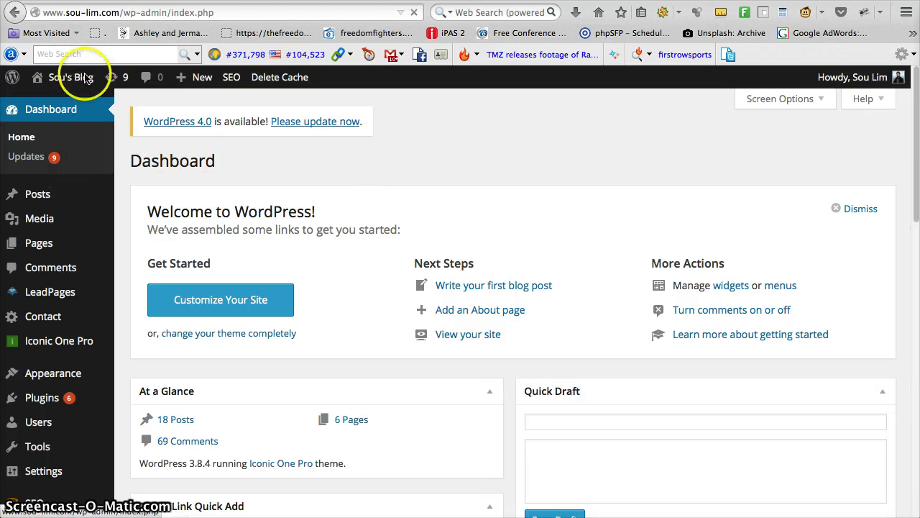
{"action": "left_click", "coordinate": [47, 196]}
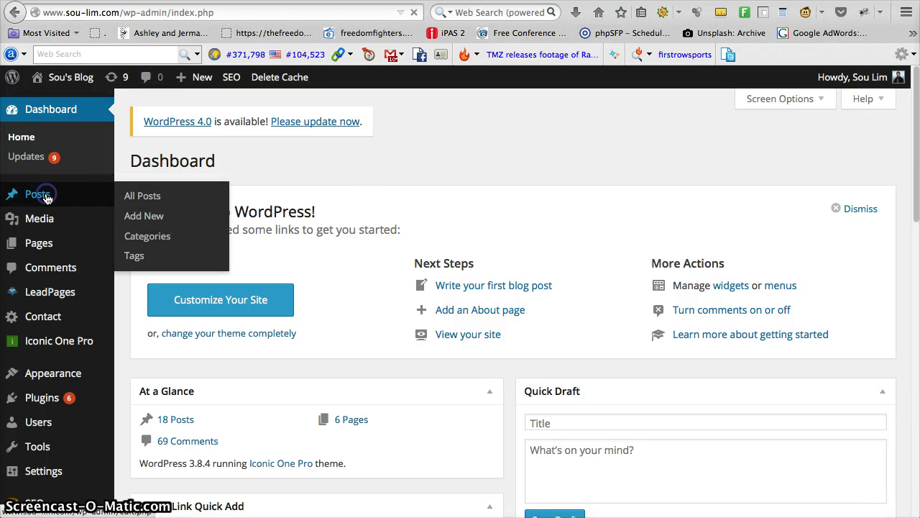
{"action": "left_click", "coordinate": [47, 197]}
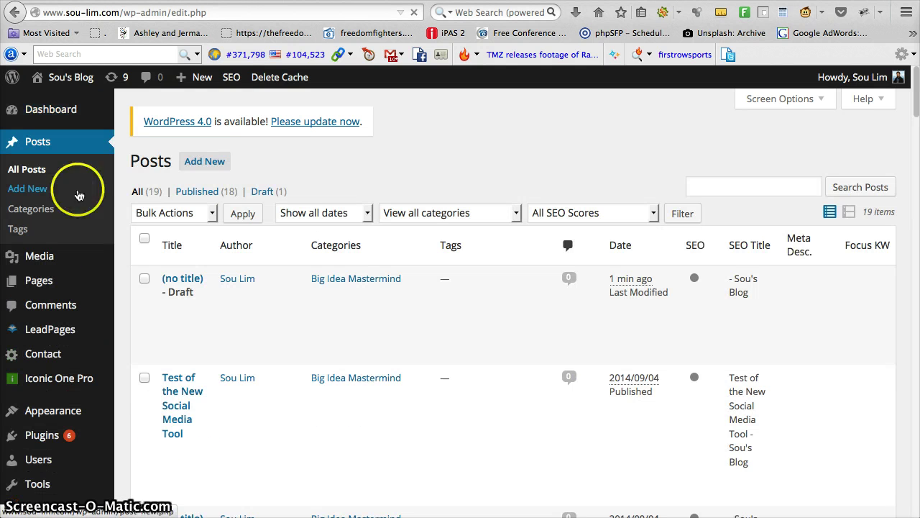
{"action": "mouse_move", "coordinate": [220, 302]}
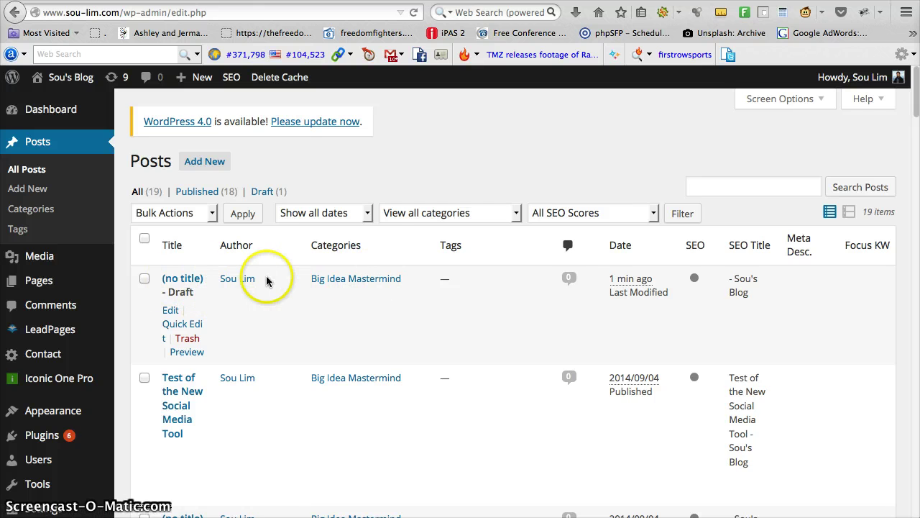
{"action": "left_click", "coordinate": [195, 280]}
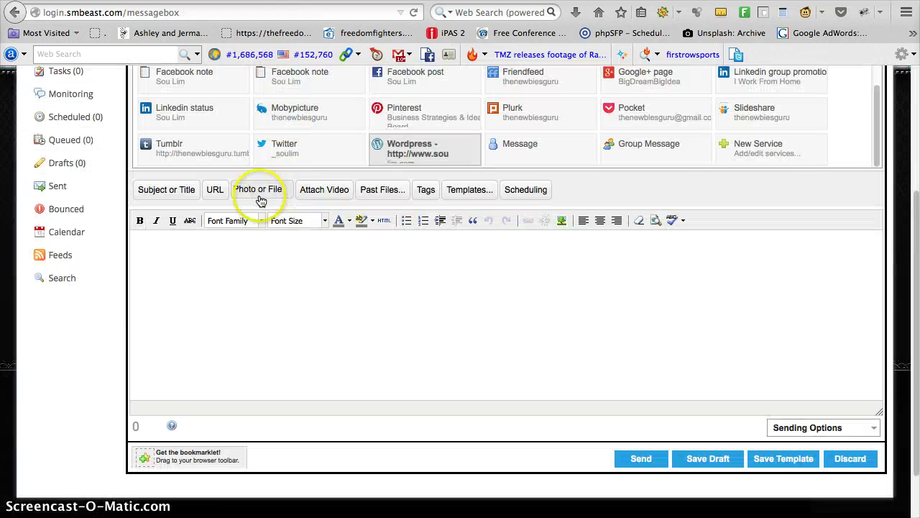
- Switch back to SM Beast's message composer and show the Subject field for the new message
{"action": "scroll", "coordinate": [261, 201], "scroll_direction": "up", "scroll_amount": 3}
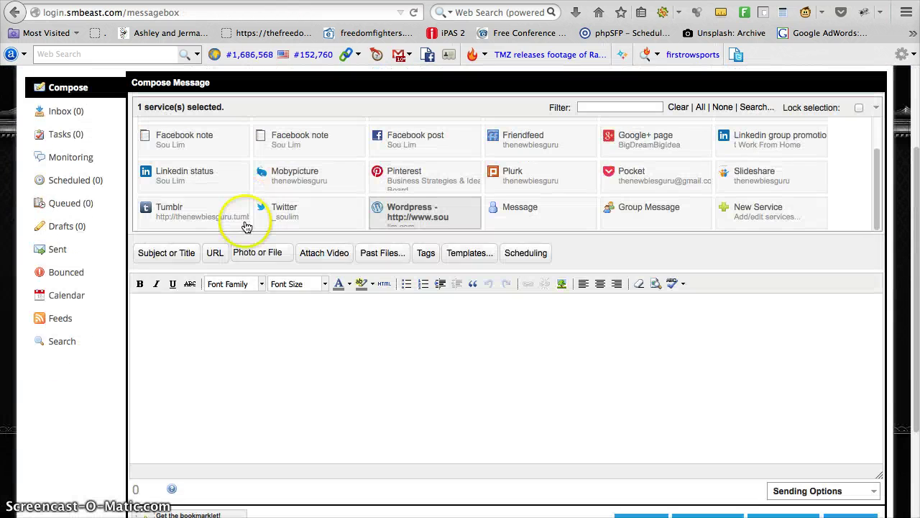
{"action": "left_click", "coordinate": [168, 300]}
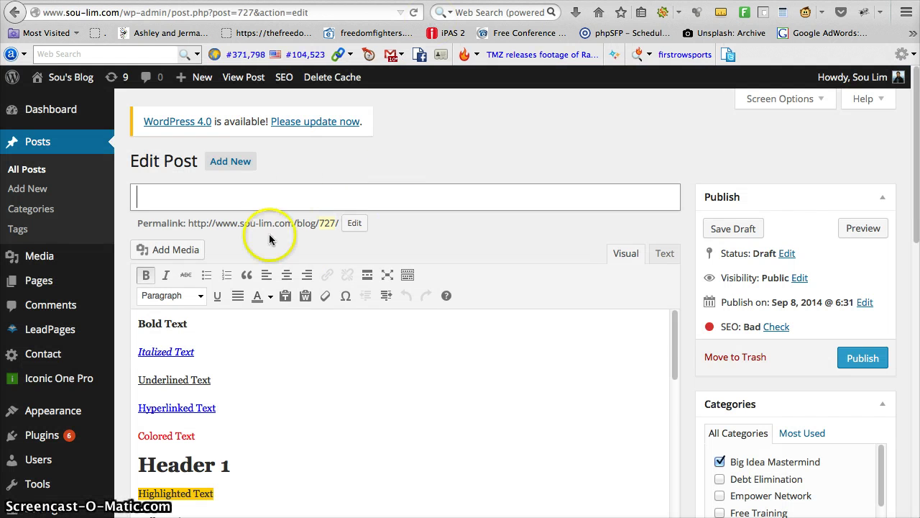
- Check the draft's formatting and picture in the WordPress editor, then preview the post on the blog and close the preview
{"action": "scroll", "coordinate": [291, 365], "scroll_direction": "down", "scroll_amount": 10}
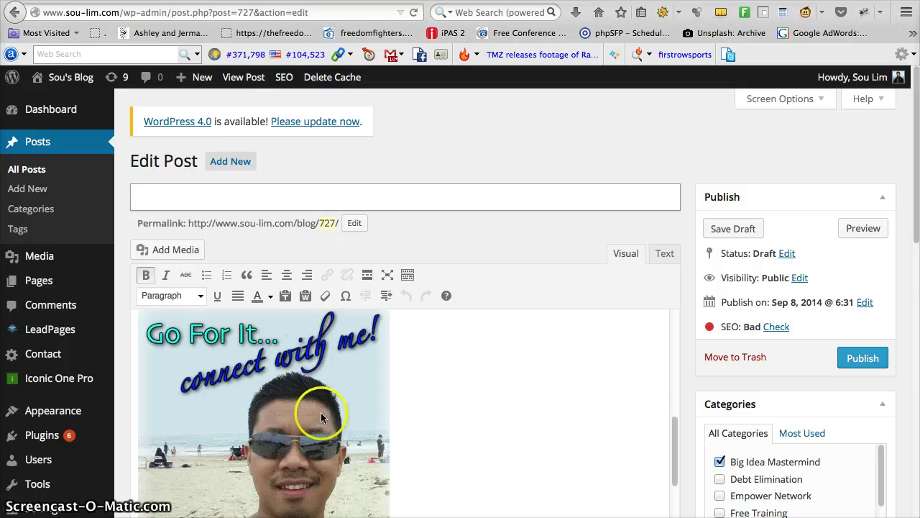
{"action": "scroll", "coordinate": [322, 417], "scroll_direction": "up", "scroll_amount": 10}
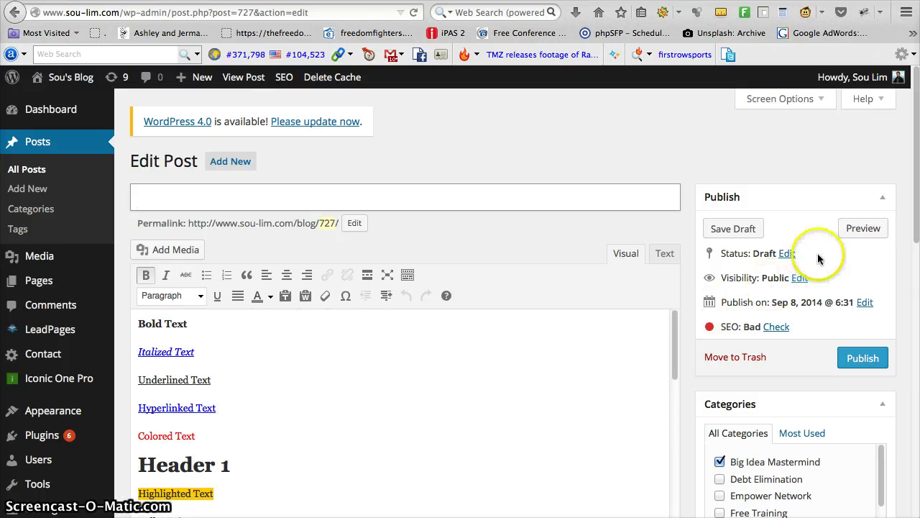
{"action": "left_click", "coordinate": [861, 230]}
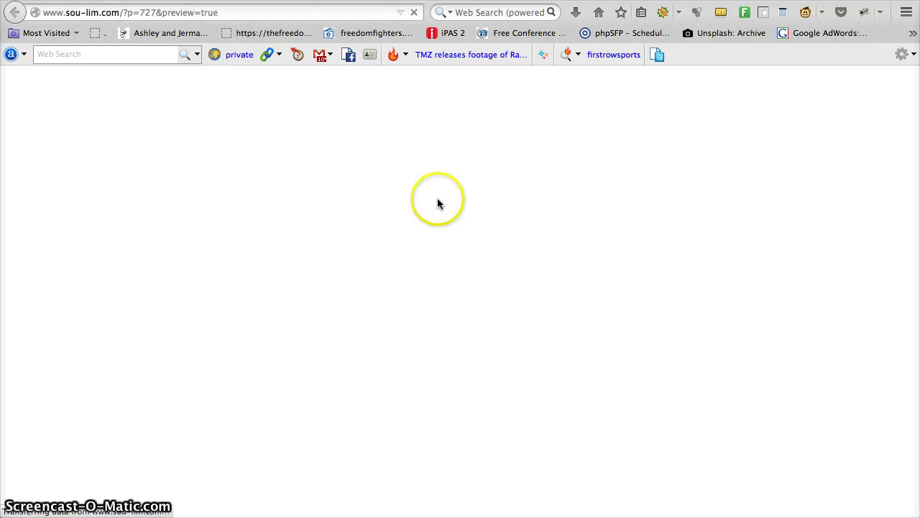
{"action": "scroll", "coordinate": [425, 309], "scroll_direction": "down", "scroll_amount": 5}
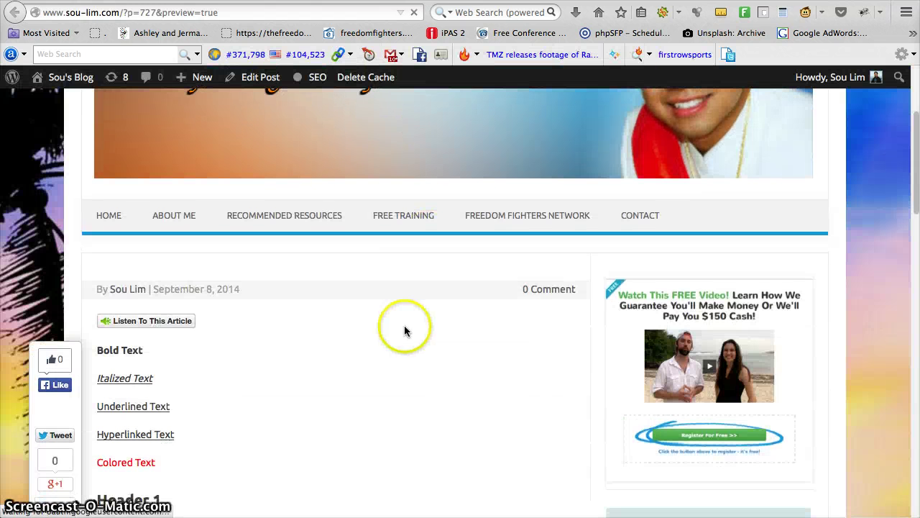
{"action": "scroll", "coordinate": [175, 297], "scroll_direction": "down", "scroll_amount": 12}
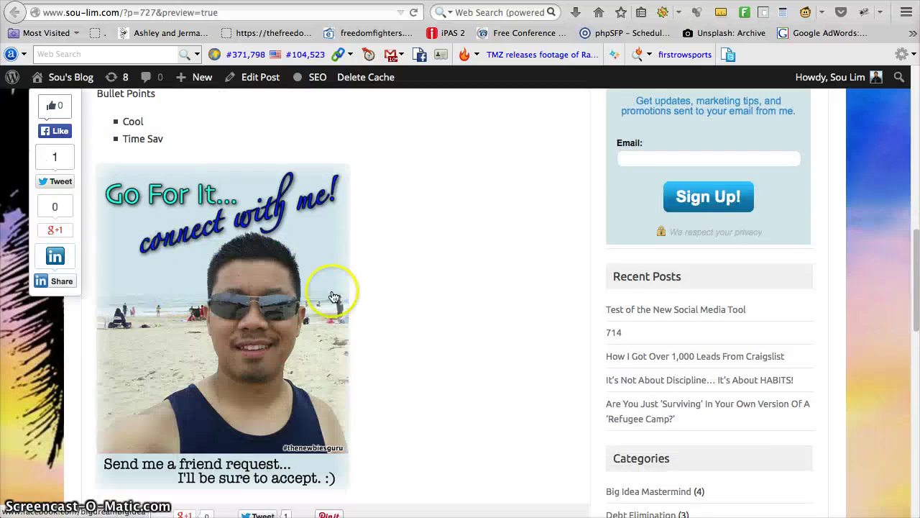
{"action": "scroll", "coordinate": [327, 338], "scroll_direction": "up", "scroll_amount": 15}
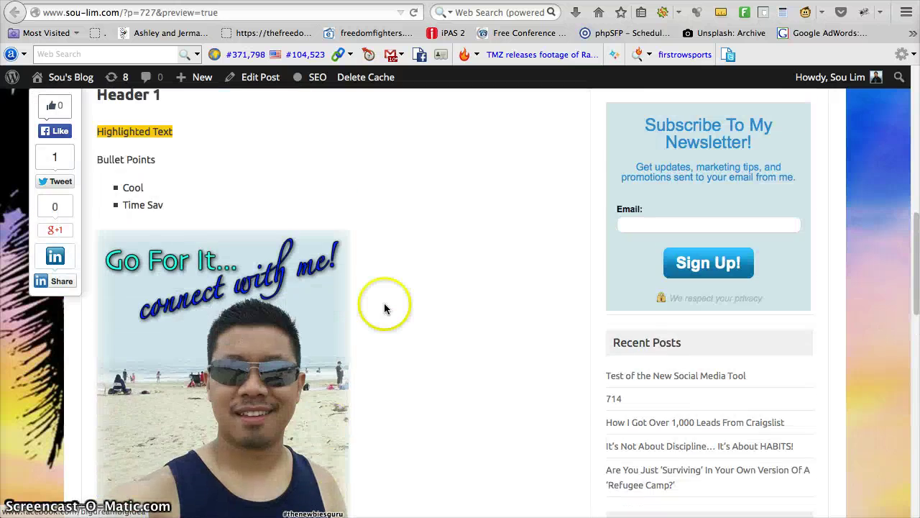
{"action": "scroll", "coordinate": [319, 164], "scroll_direction": "up", "scroll_amount": 3}
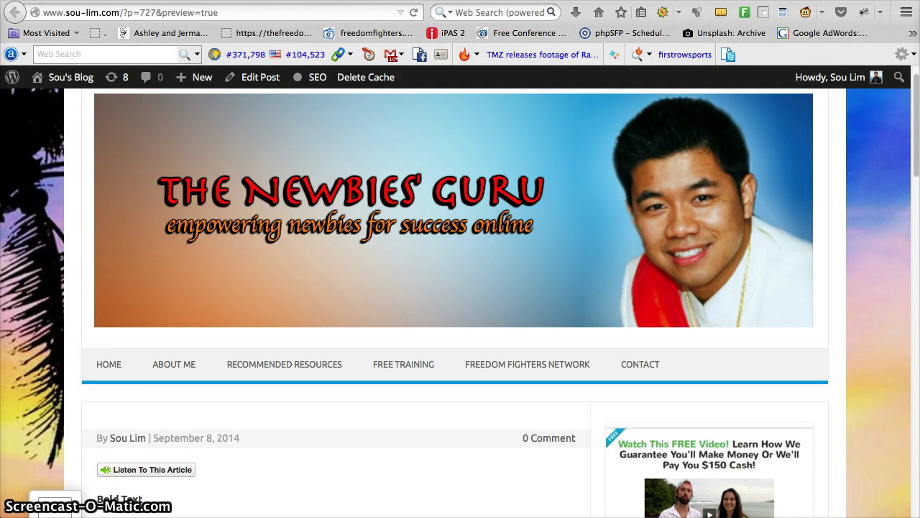
{"action": "key", "text": "ctrl+w"}
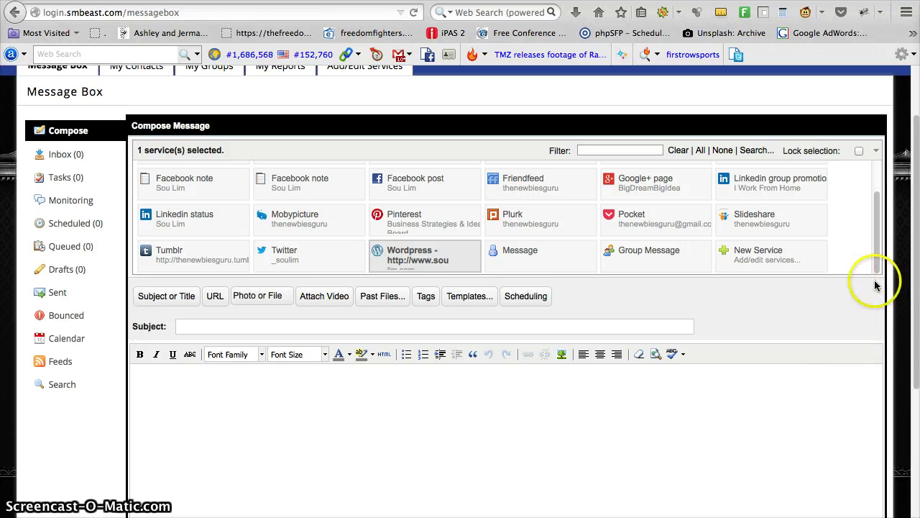
{"action": "scroll", "coordinate": [863, 370], "scroll_direction": "down", "scroll_amount": 5}
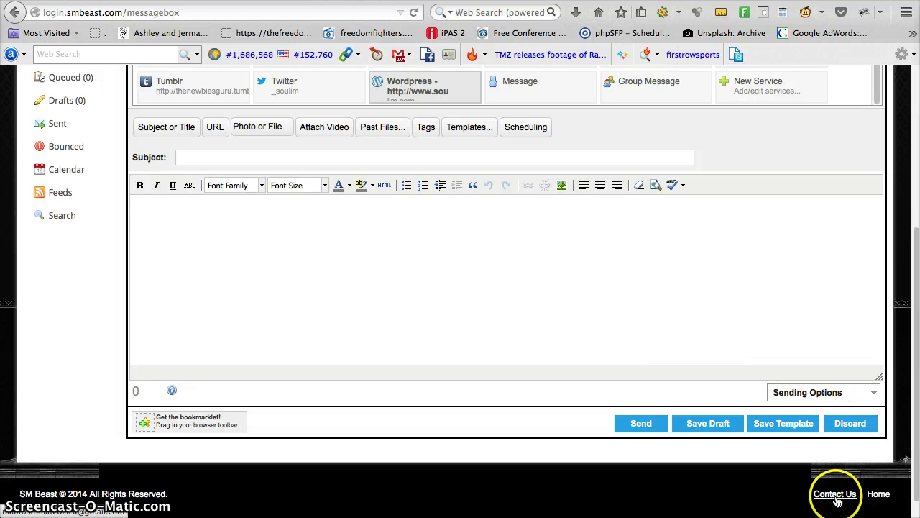
{"action": "scroll", "coordinate": [672, 353], "scroll_direction": "up", "scroll_amount": 7}
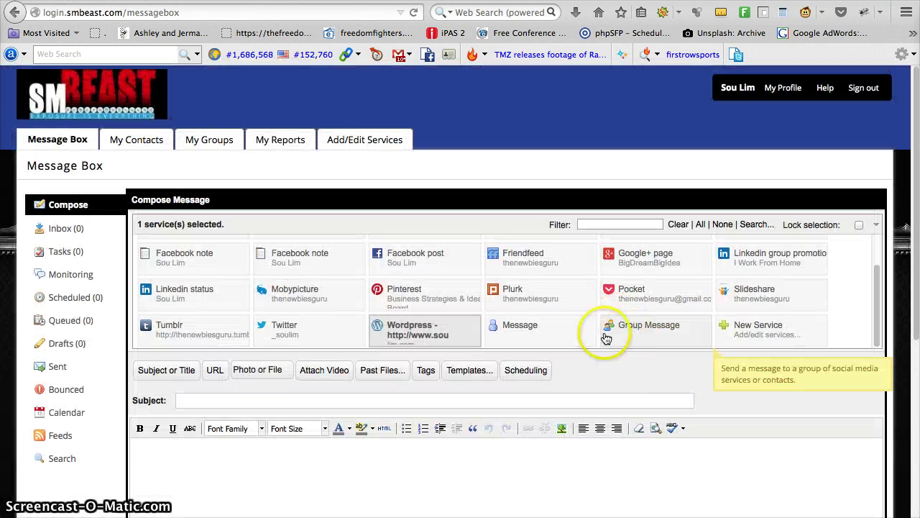